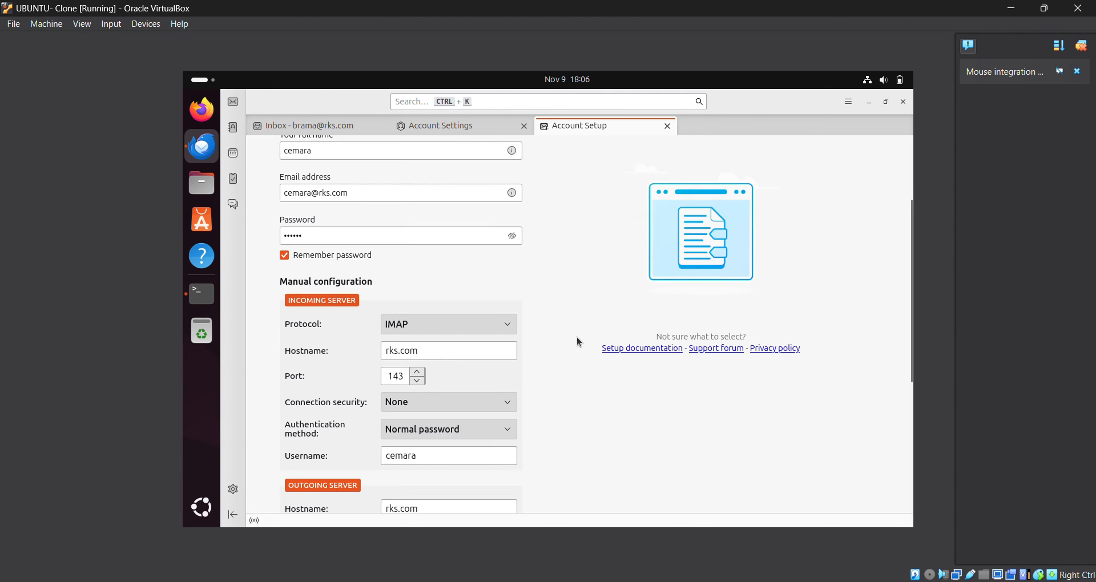
- Re-test the server settings and confirm creating the account without encryption
scroll(493, 319, down, 5)
scroll(492, 320, down, 4)
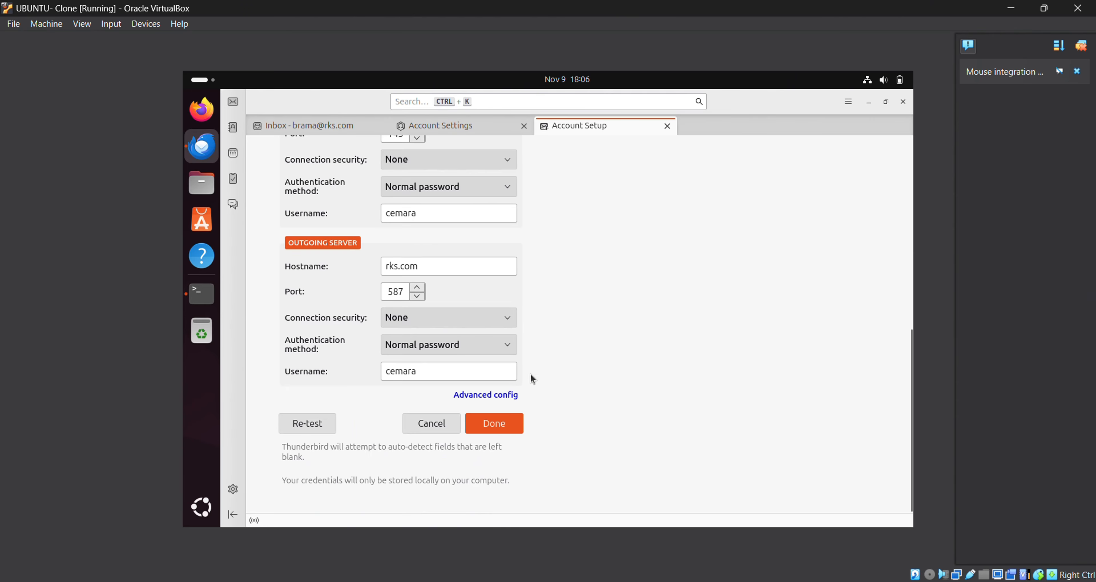
click(316, 431)
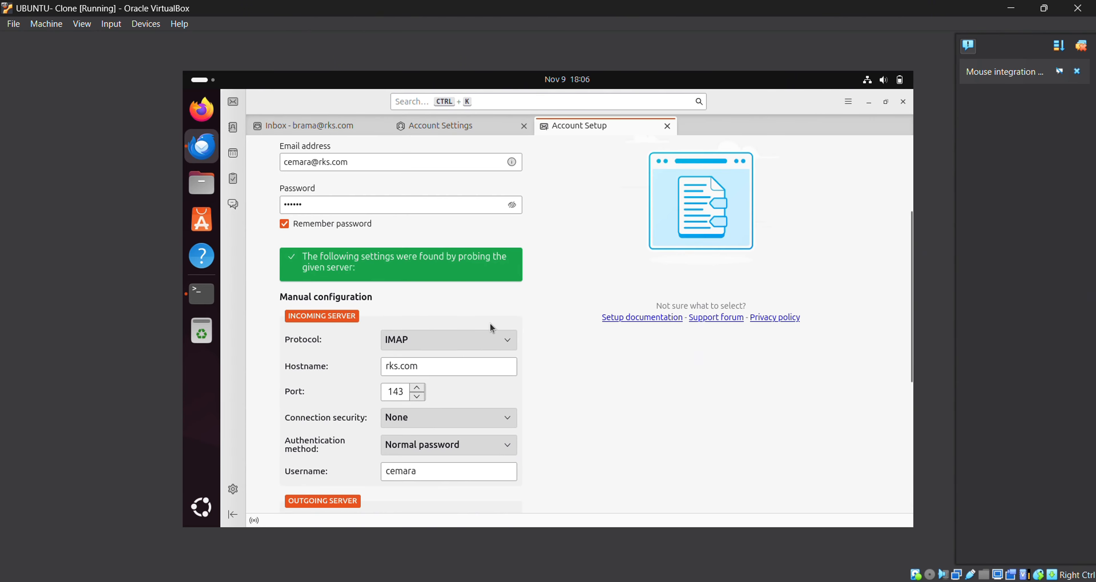
scroll(540, 418, down, 5)
scroll(540, 419, down, 2)
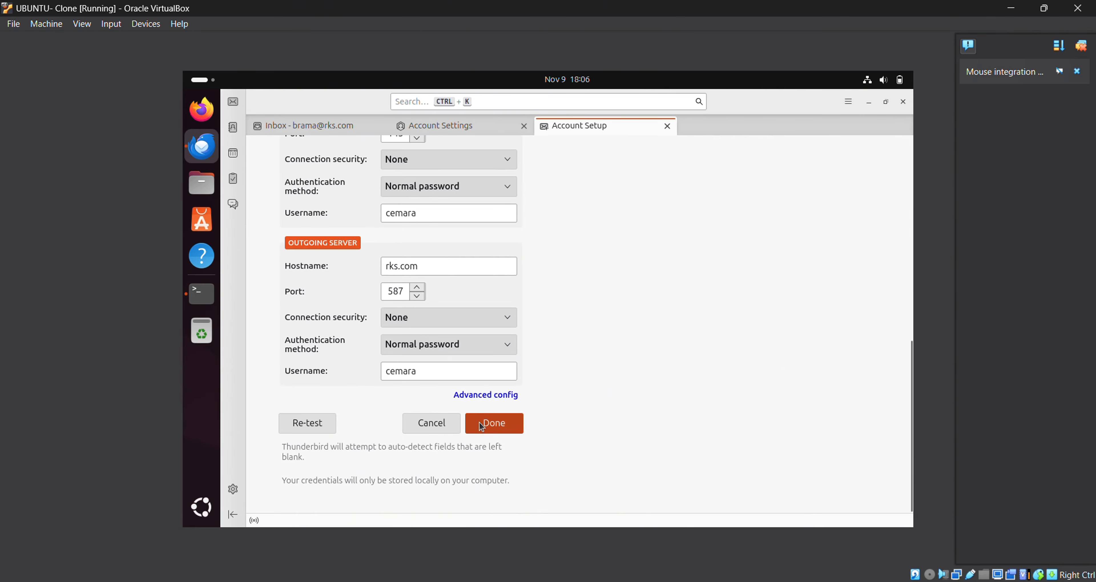
click(480, 422)
click(464, 463)
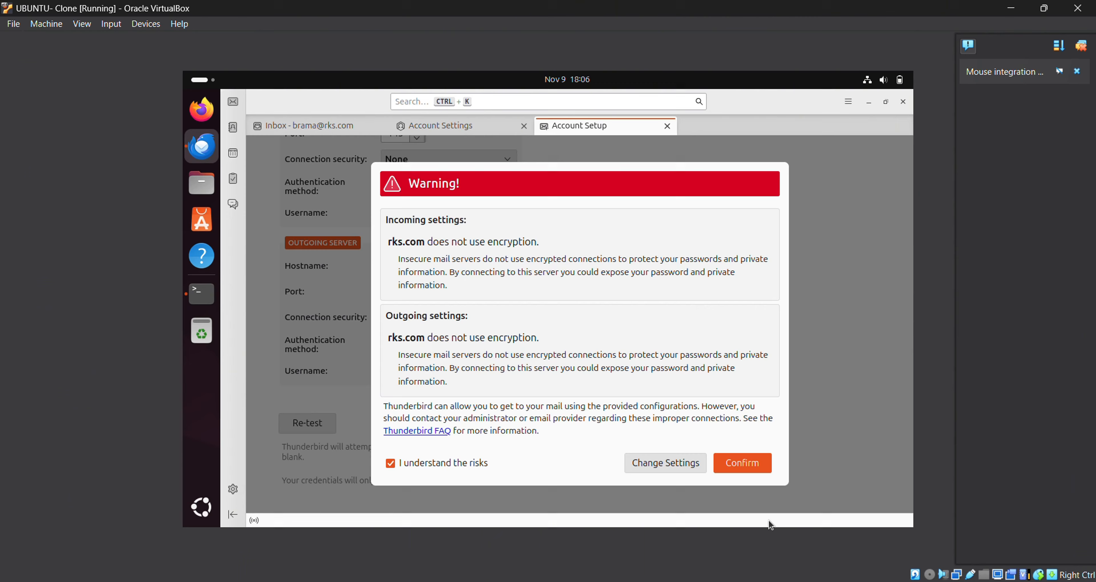
click(749, 470)
- Send a 'halo' test message with body 'halo' to another rks.com address and open it in the Inbox
click(310, 126)
click(309, 270)
click(322, 149)
click(295, 190)
click(480, 182)
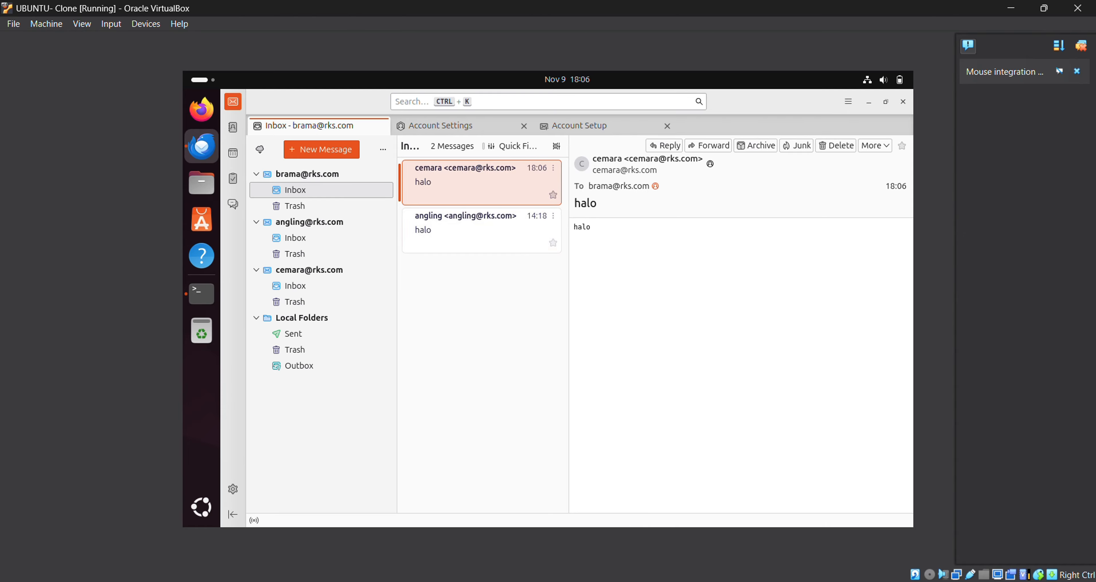
- In the other VM's terminal, ping 192.168.13.5, then stop it
click(903, 525)
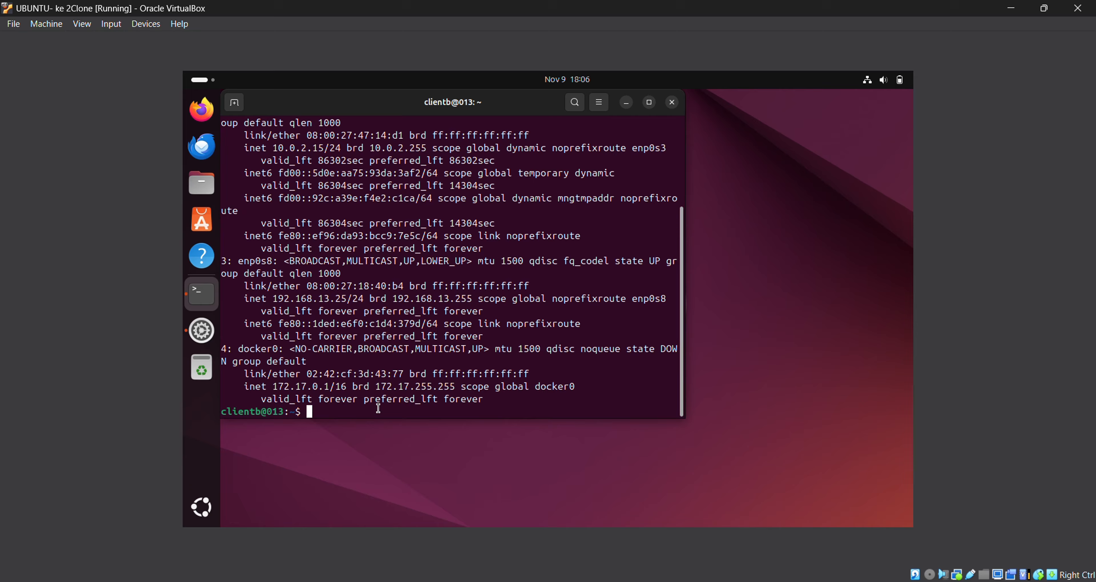
text(ping 192.168.13.5)
key(Return)
key(ctrl+c)
- Check port 25 with sudo telnet 192.168.13.200 25, then quit the SMTP connection
text(sudo telnet 192.1)
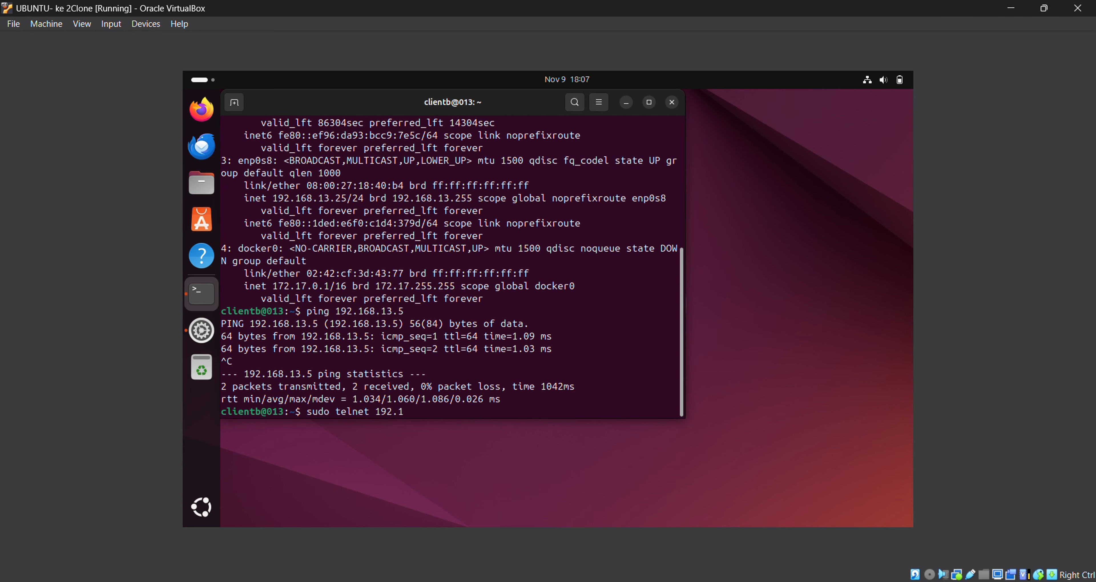
text(68.13.200 25)
key(Return)
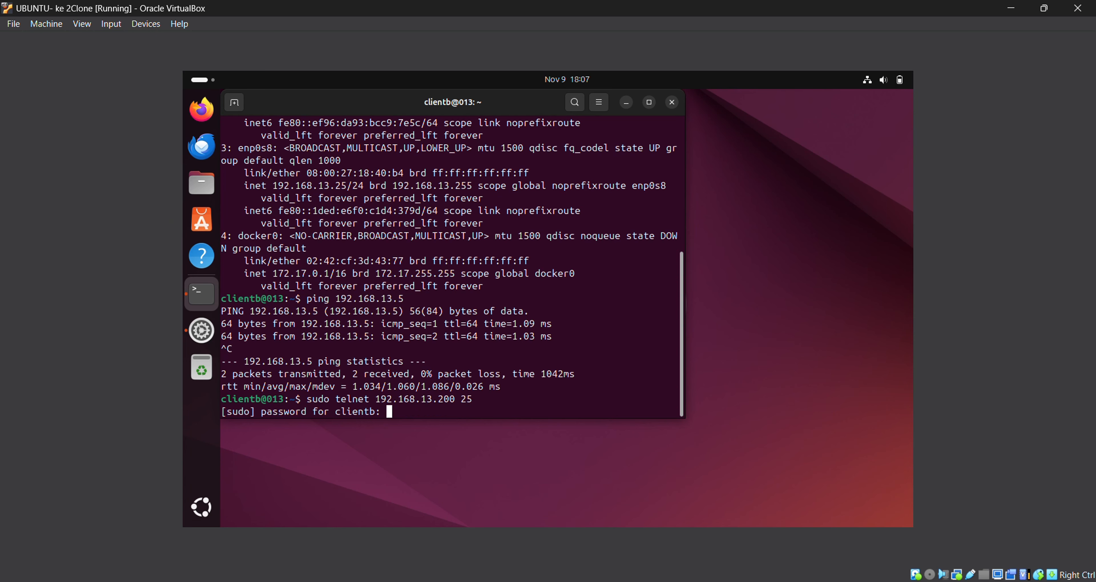
key(Return)
key(ctrl+bracketright)
text(q)
key(Return)
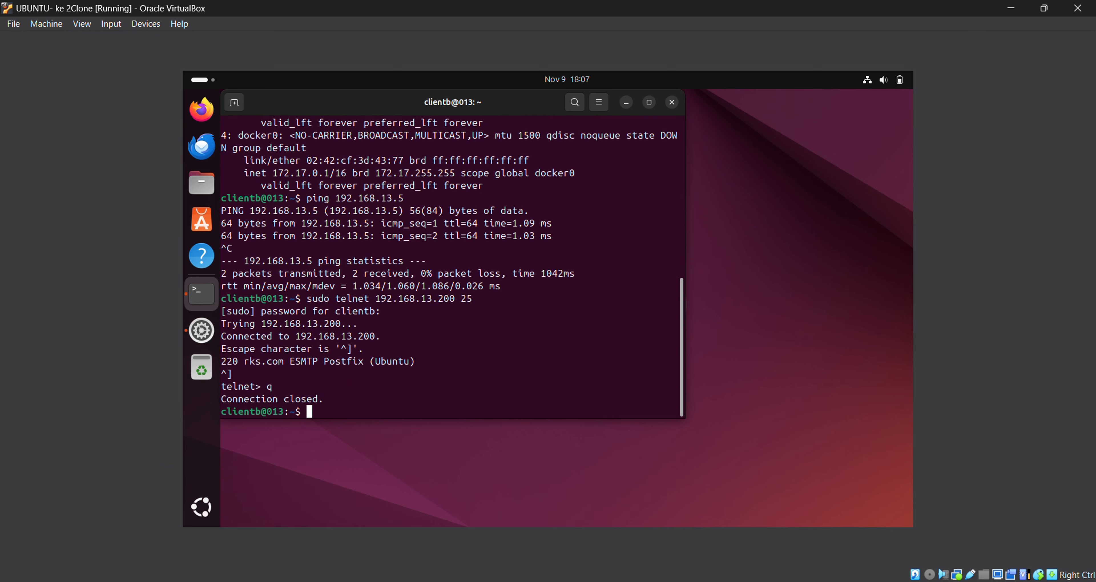
- Repeat the telnet check on ports 143 and 110, quitting each connection
key(Up)
key(BackSpace)
key(BackSpace)
text(143)
key(Return)
key(ctrl+bracketright)
text(q)
key(Return)
key(Up)
key(BackSpace)
key(BackSpace)
key(BackSpace)
text(110)
key(Return)
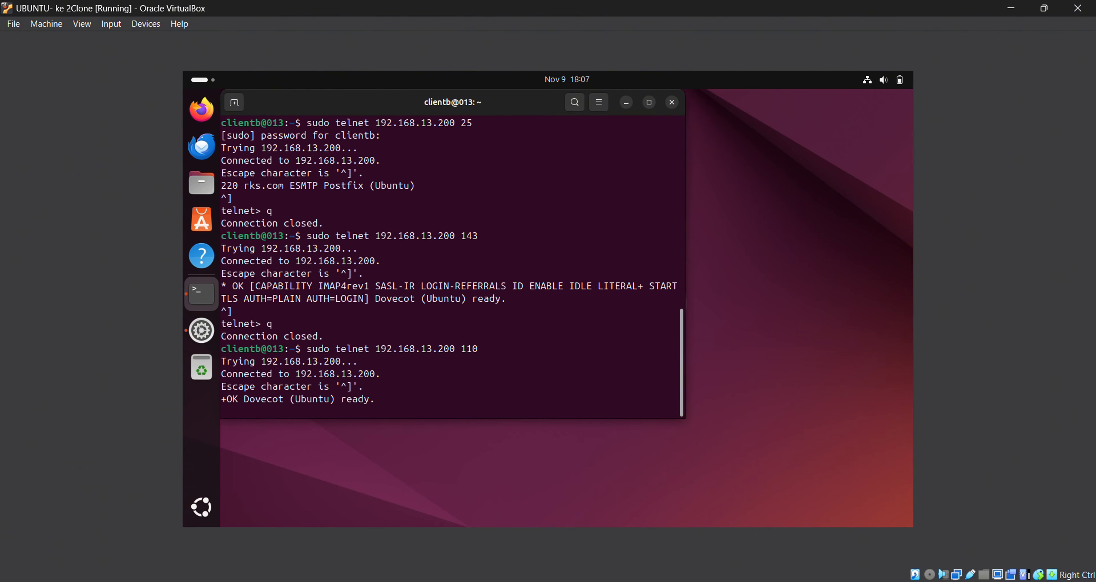
key(ctrl+bracketright)
text(q)
key(Return)
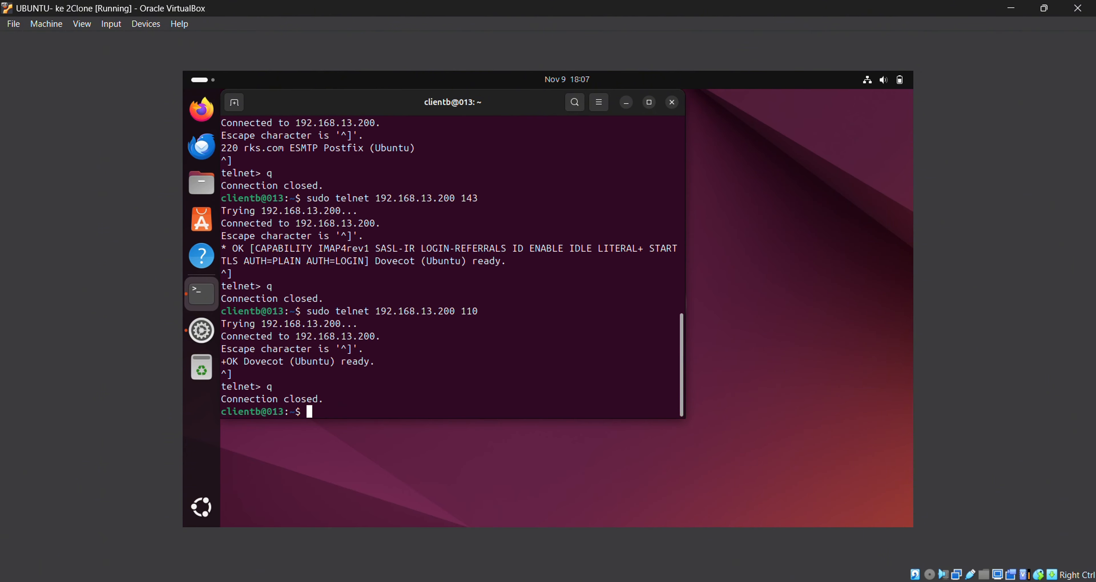
- Check port 587 with telnet, then launch Thunderbird
key(Up)
key(BackSpace)
key(BackSpace)
key(BackSpace)
text(587)
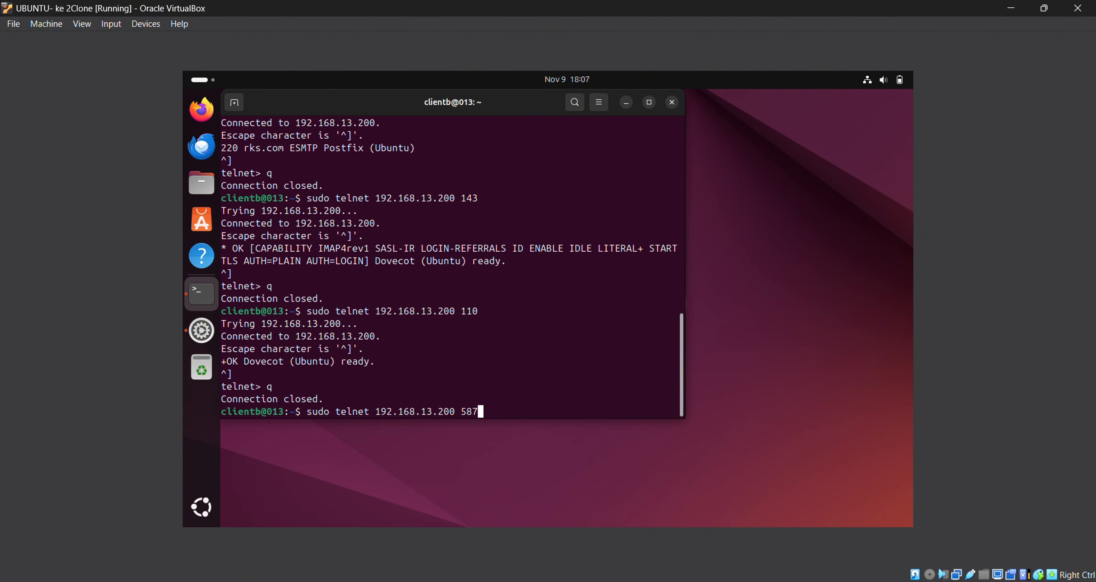
key(Return)
click(201, 146)
click(233, 102)
click(574, 130)
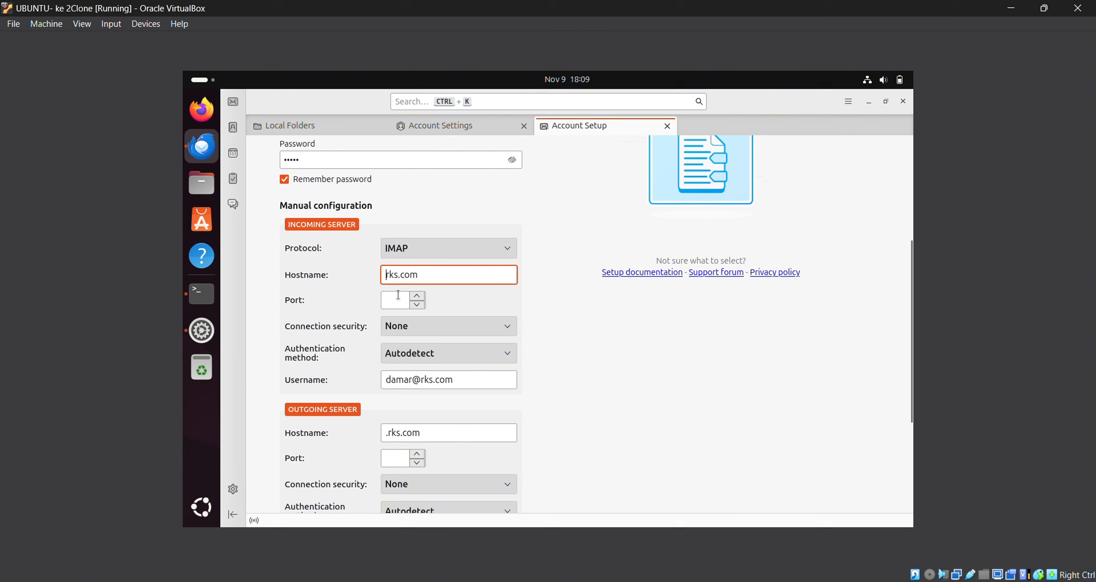
click(401, 298)
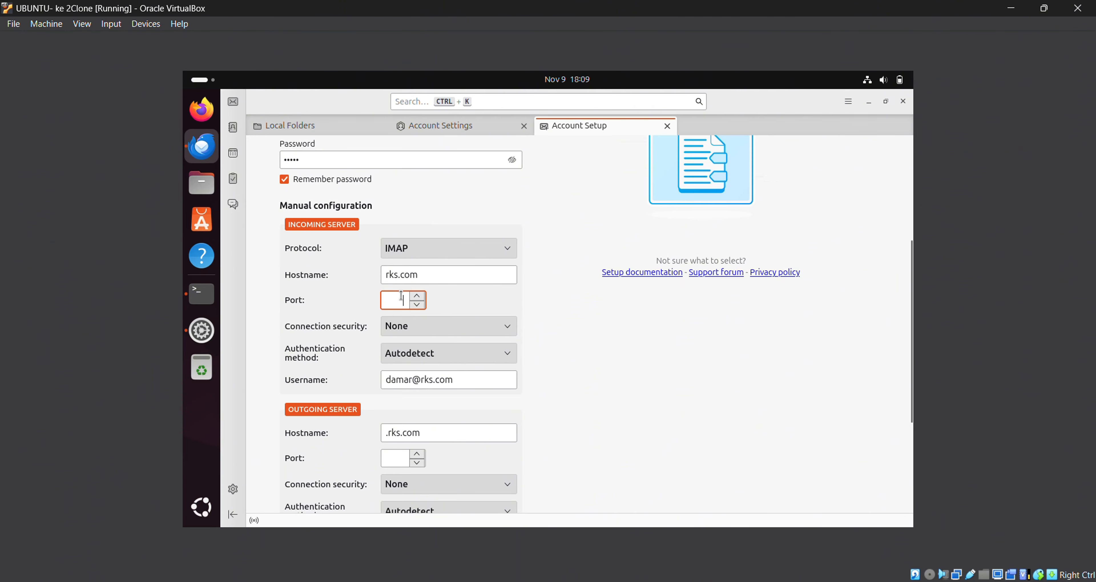
text(143)
click(438, 352)
click(437, 386)
drag(454, 380, 412, 380)
key(BackSpace)
scroll(389, 344, down, 3)
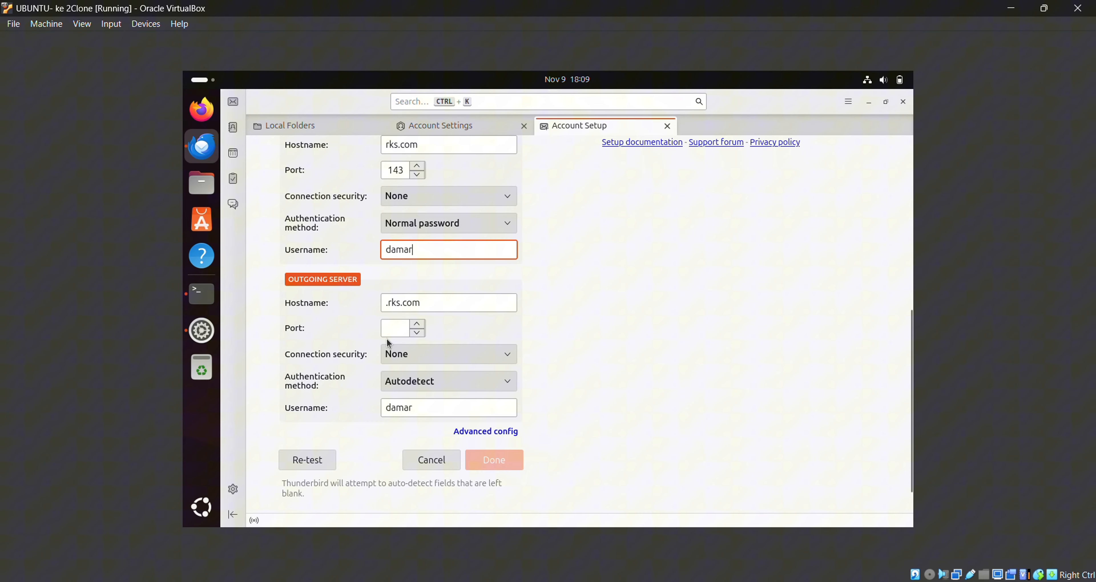
- Fix the outgoing hostname and set port 587 with normal password, then view the account settings
click(391, 302)
key(BackSpace)
click(399, 327)
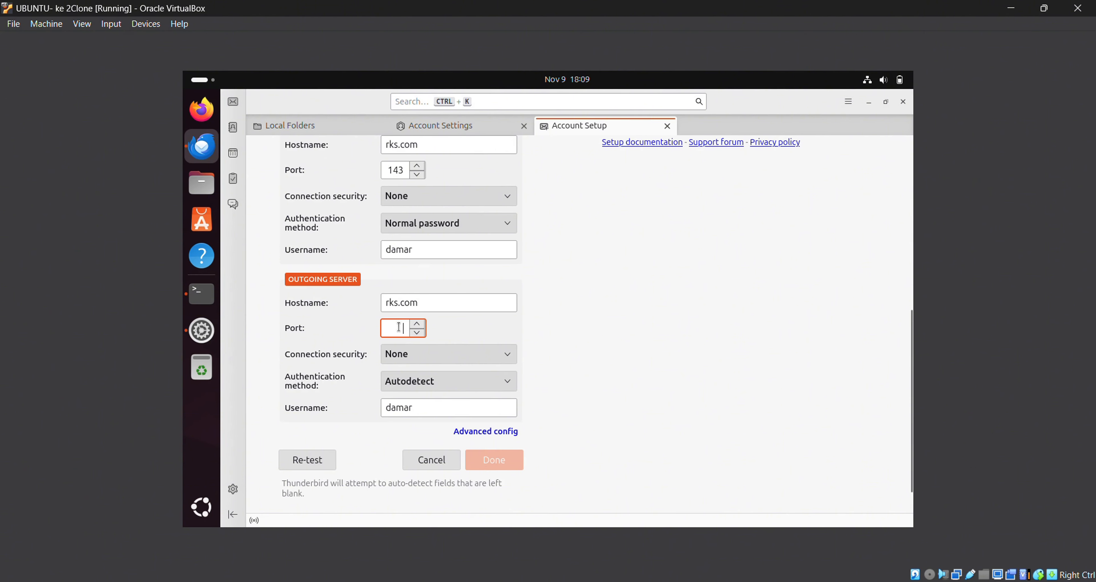
text(587)
click(422, 381)
click(451, 427)
scroll(451, 427, up, 3)
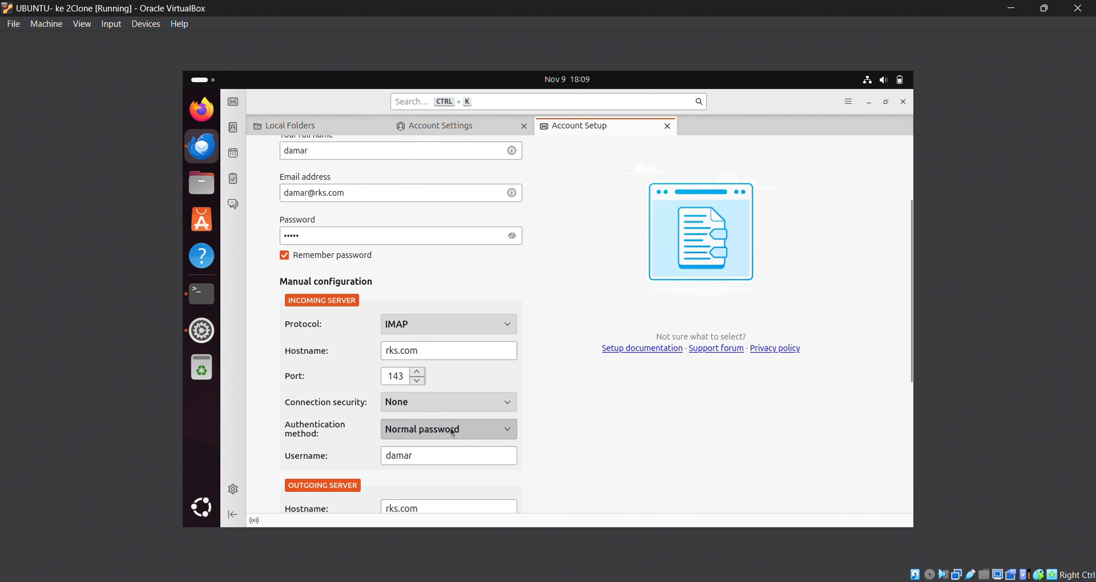
scroll(451, 427, down, 3)
click(459, 127)
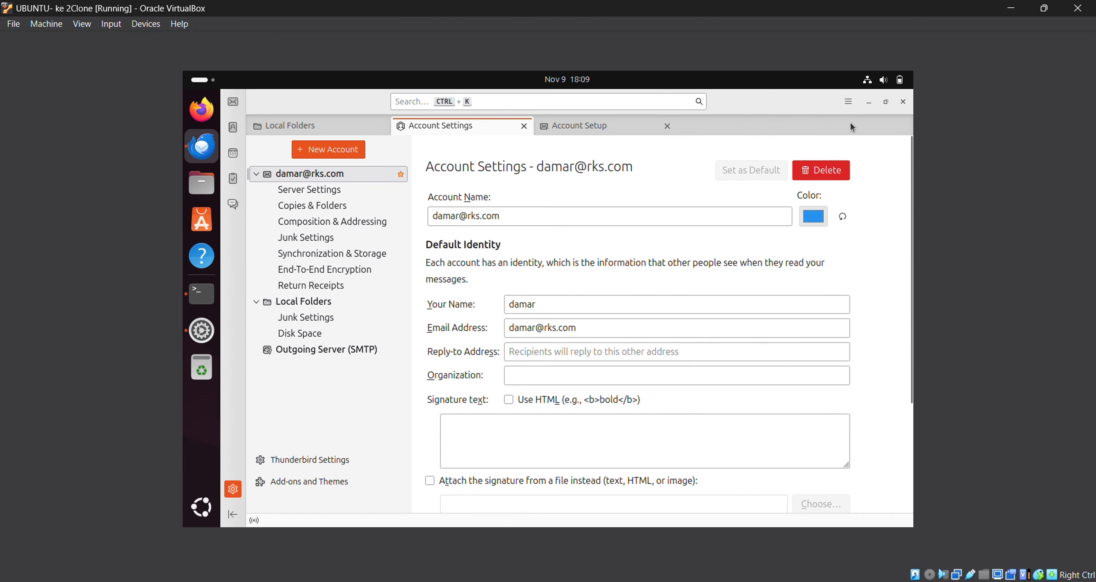
- Start adding a new mail account with the user's full name, rks.com address and password
click(848, 102)
click(790, 121)
click(757, 142)
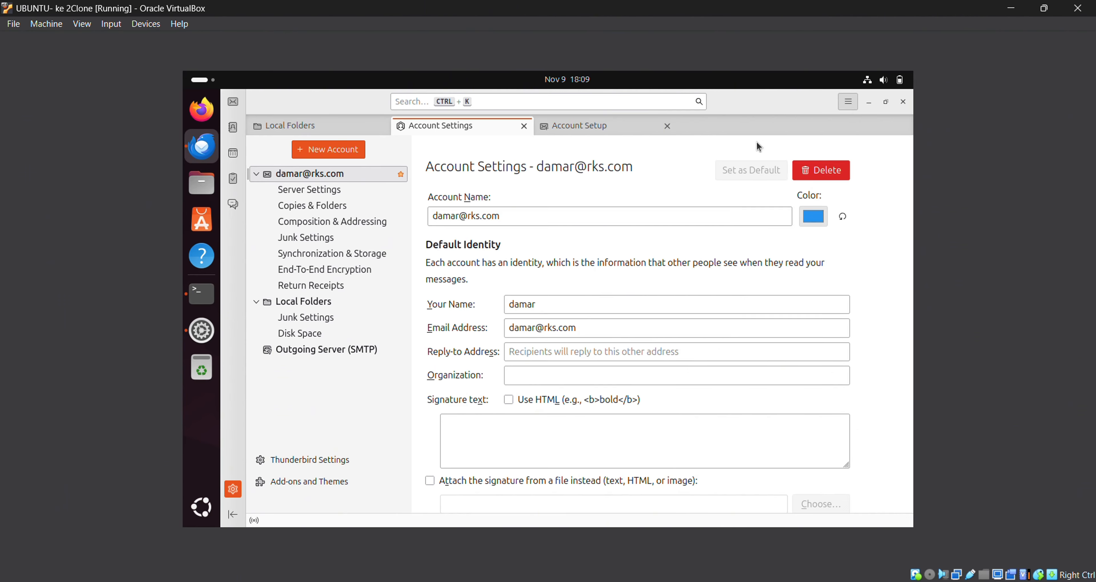
click(446, 266)
text(minak)
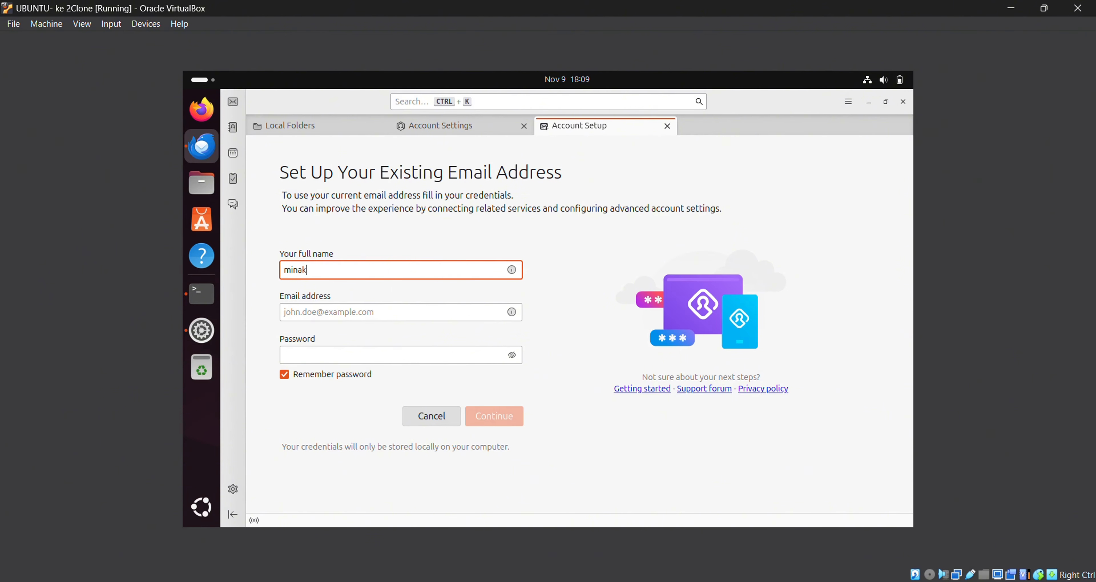
click(439, 311)
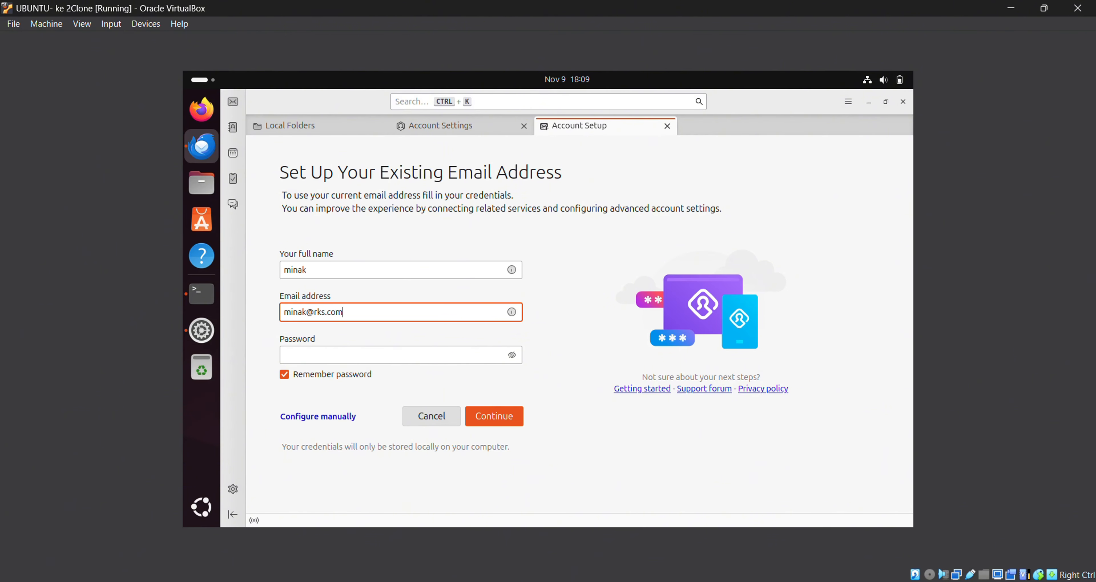
click(456, 351)
text(*****)
- Configure servers manually: remove leading dots from hostnames, strip the username's domain, use normal password for both servers
click(337, 419)
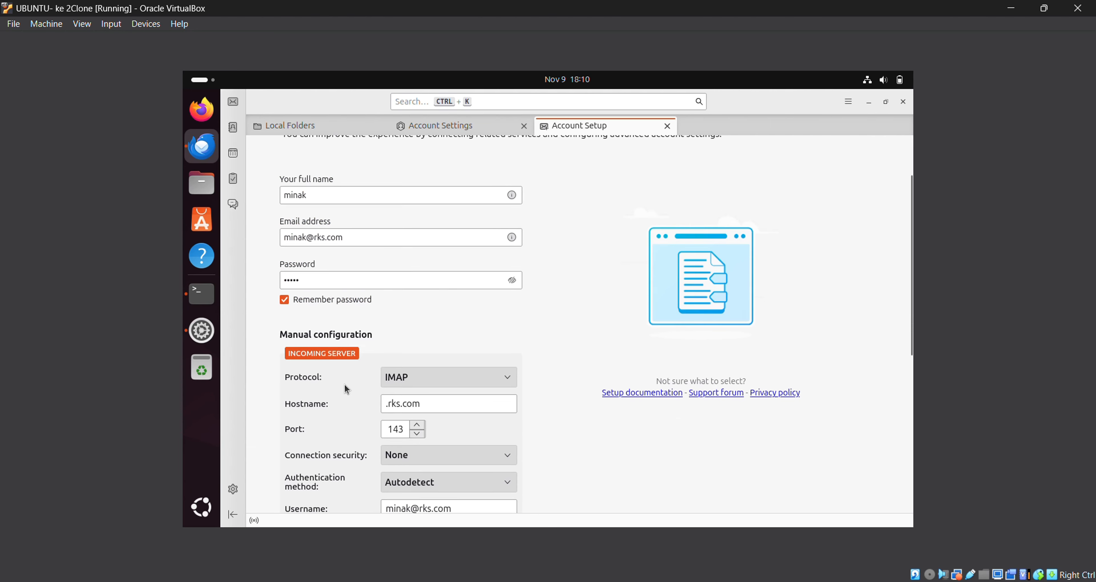
click(386, 349)
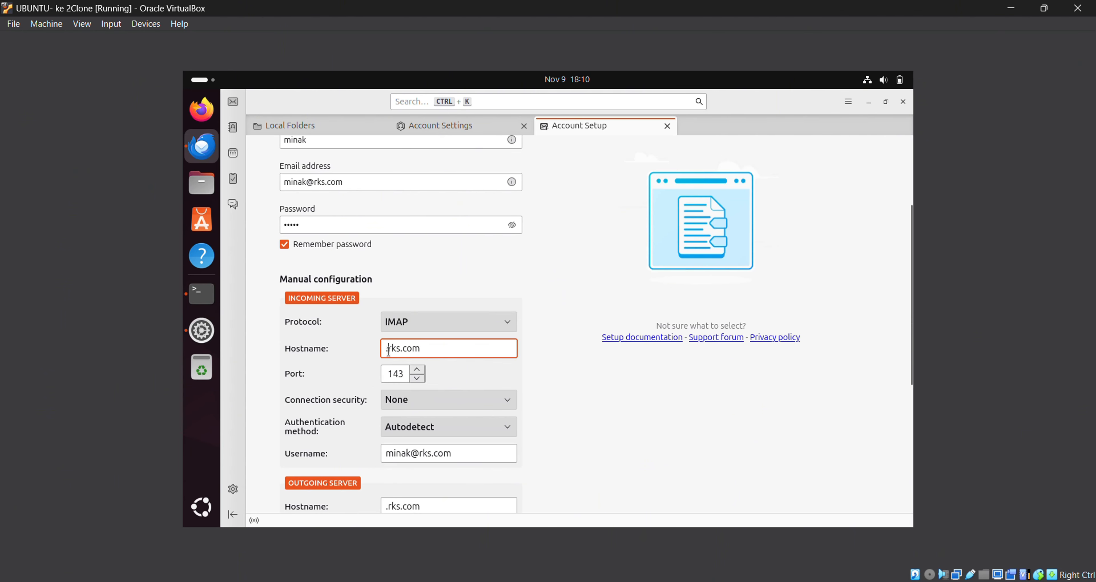
key(Delete)
scroll(412, 385, down, 4)
drag(456, 323, 411, 324)
key(BackSpace)
scroll(395, 325, down, 2)
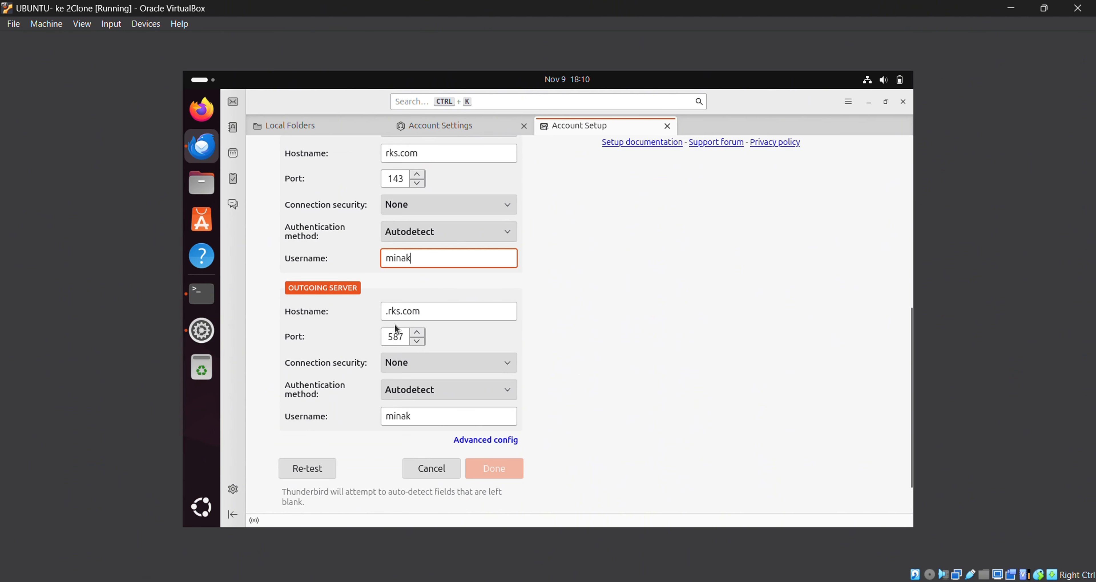
click(387, 311)
key(Delete)
click(484, 391)
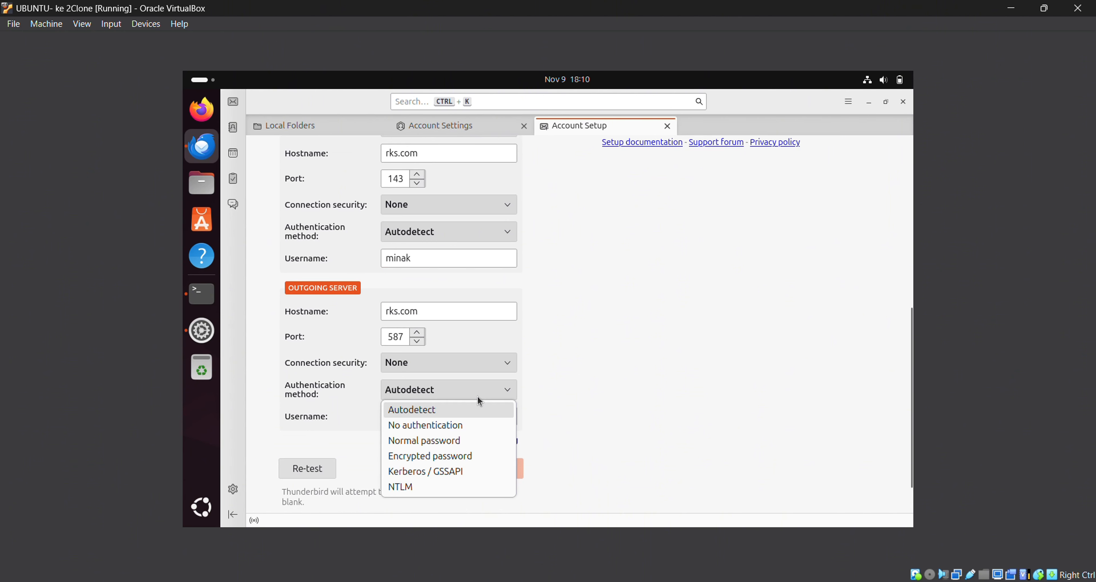
click(464, 443)
click(475, 230)
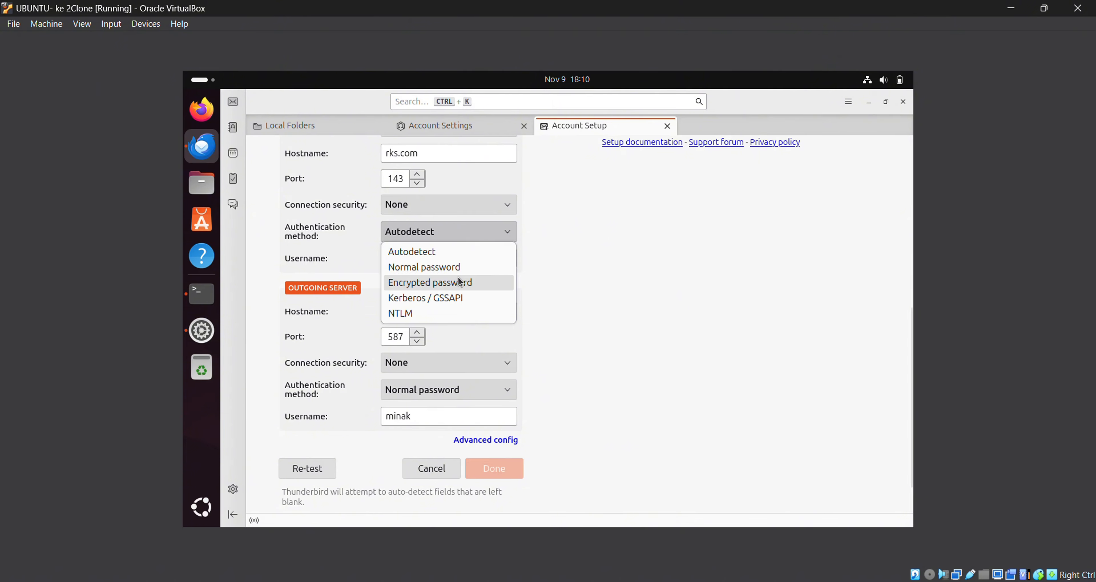
click(459, 268)
- Re-test and finish the new account, then open its overview in the folder pane
scroll(478, 298, down, 10)
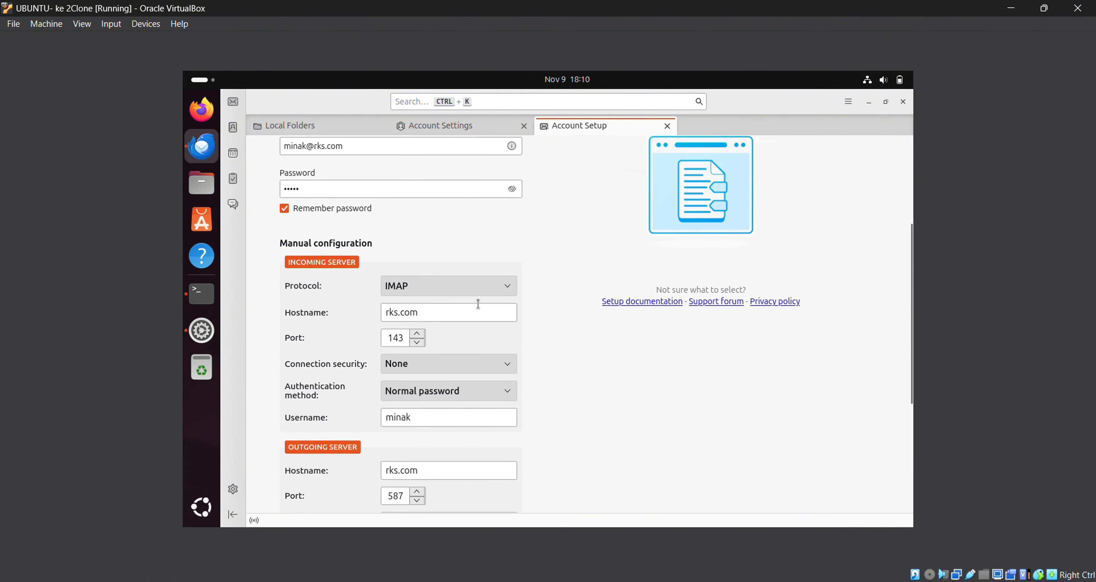
click(319, 421)
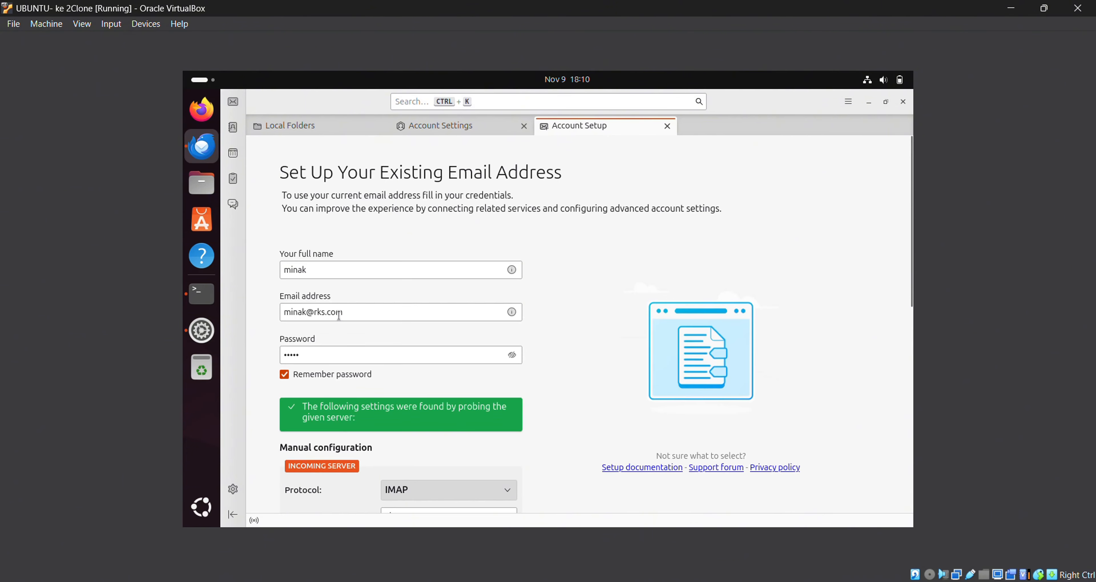
scroll(533, 351, down, 10)
click(493, 423)
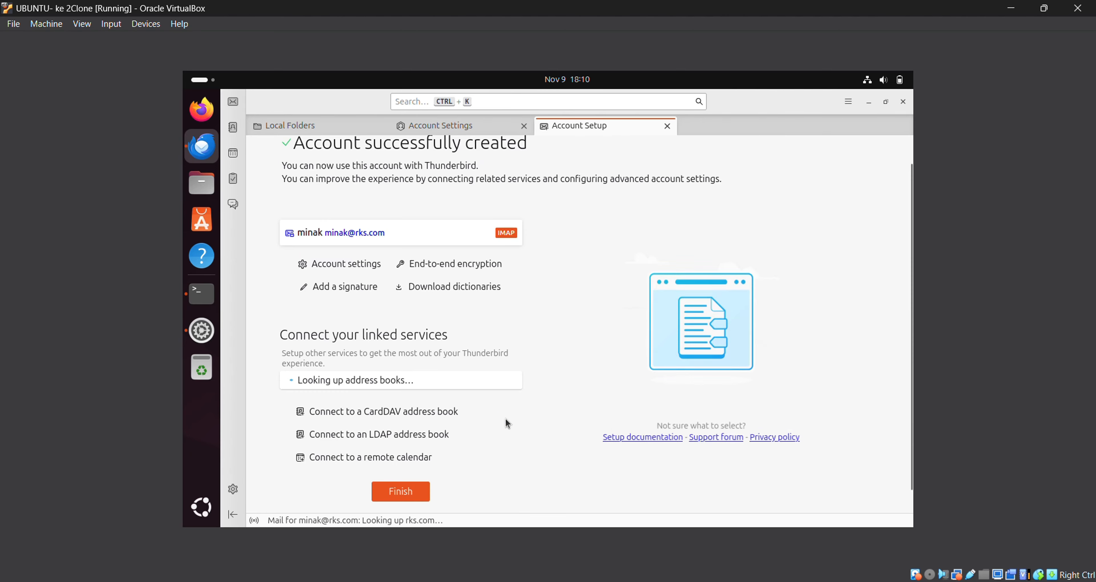
click(234, 102)
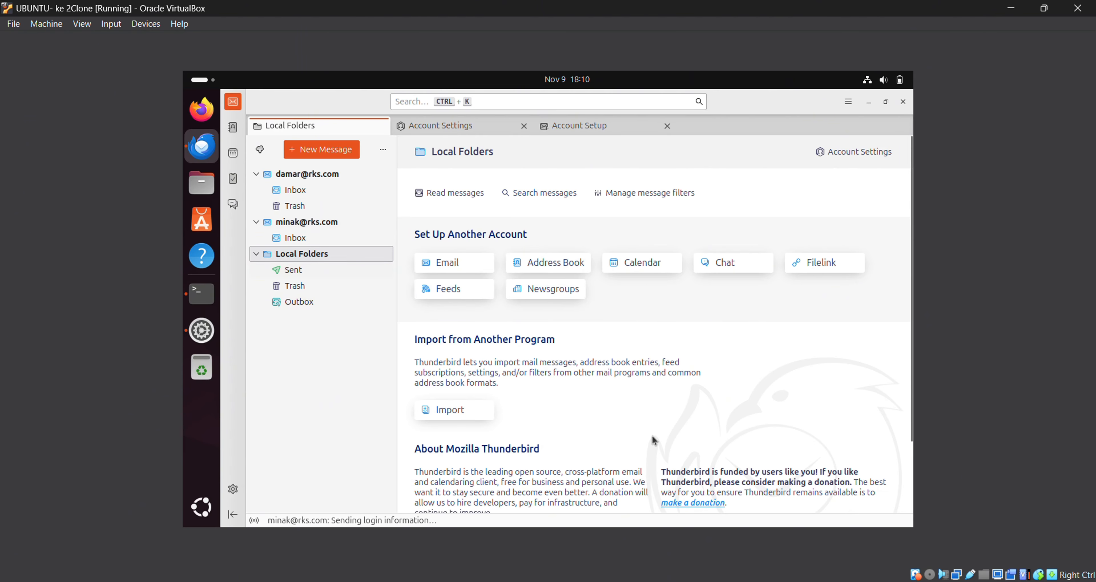
click(340, 222)
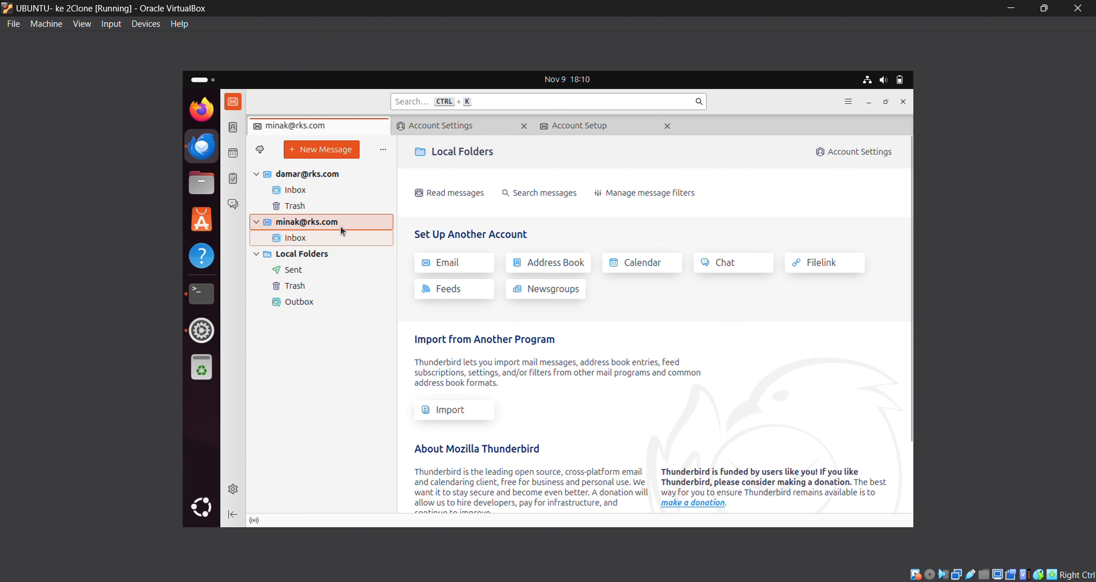
- Send 'halo damar' with body 'aku tau kamu disana' to the other rks.com account, then check its Inbox
click(524, 193)
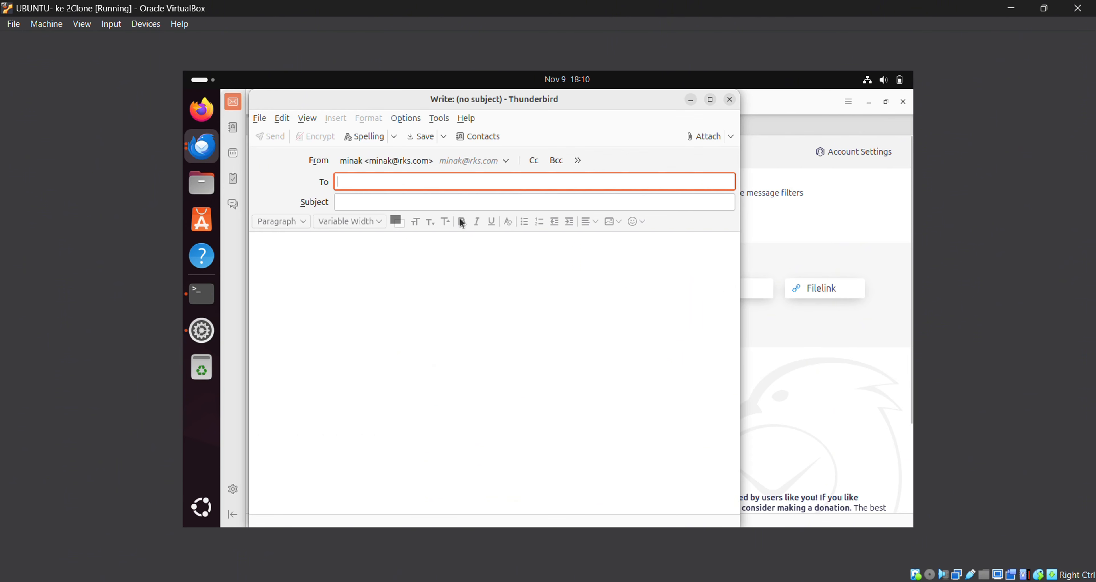
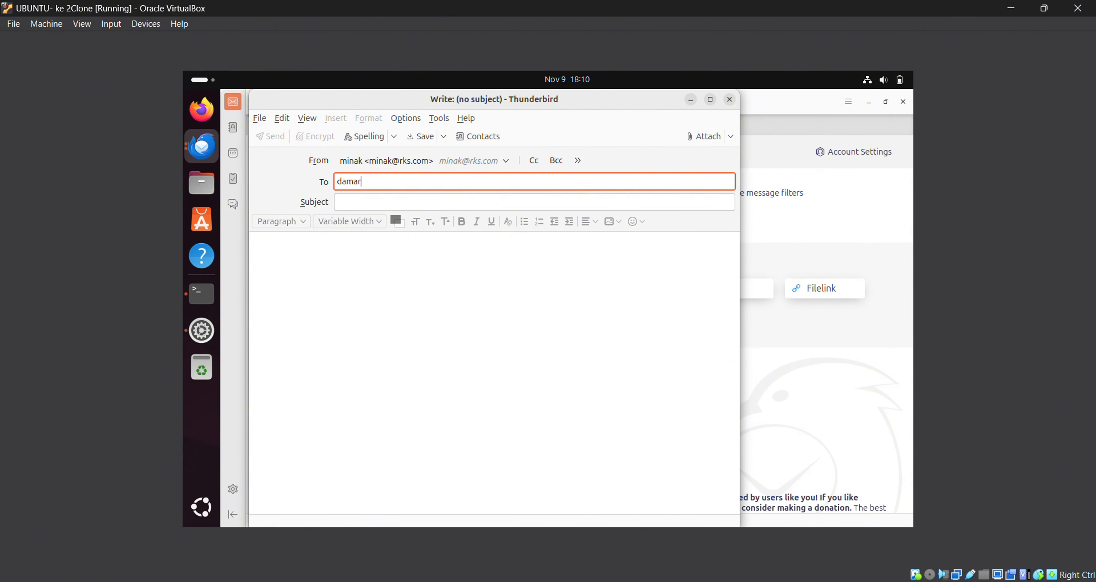
click(514, 204)
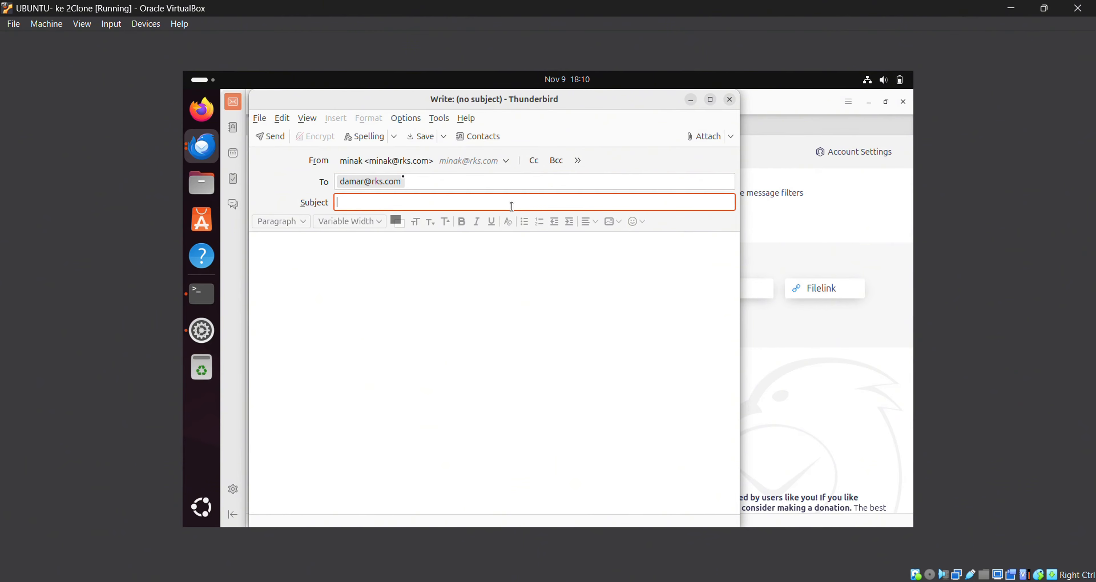
text(halo damar)
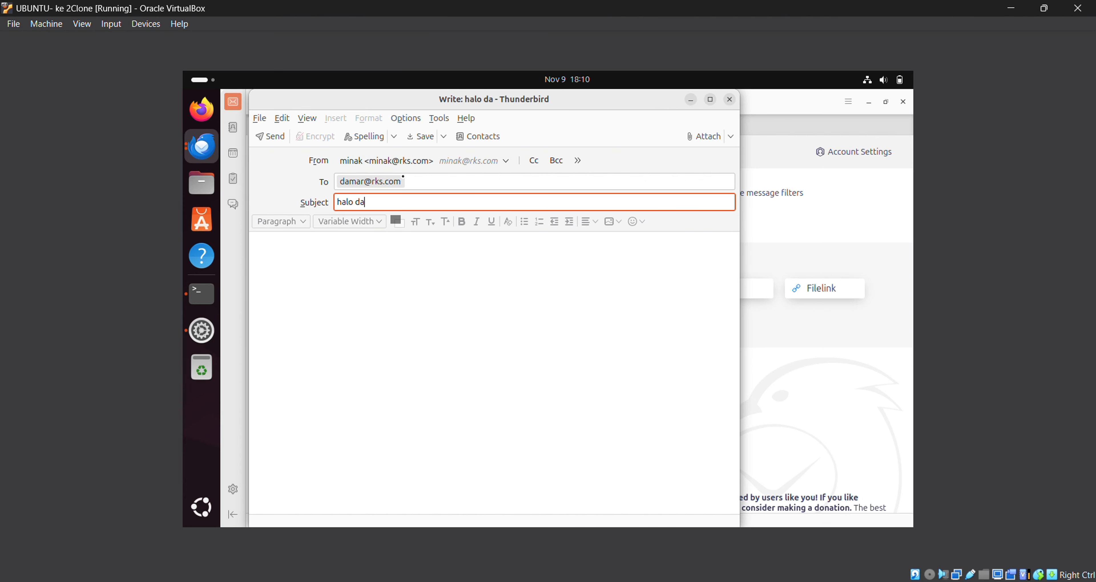
click(512, 265)
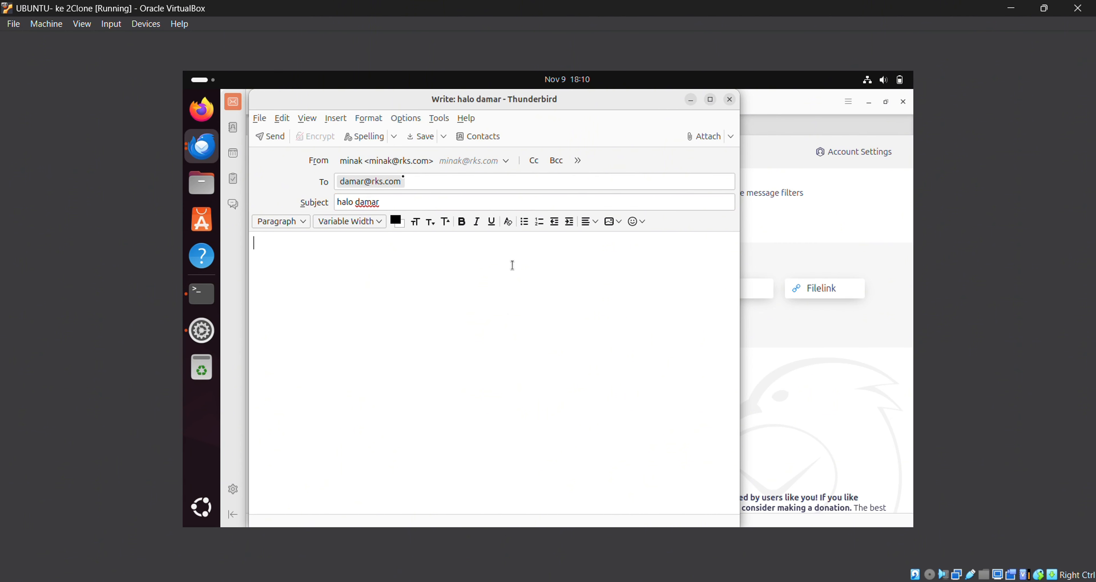
text(aku tau kamu disana)
key(Return)
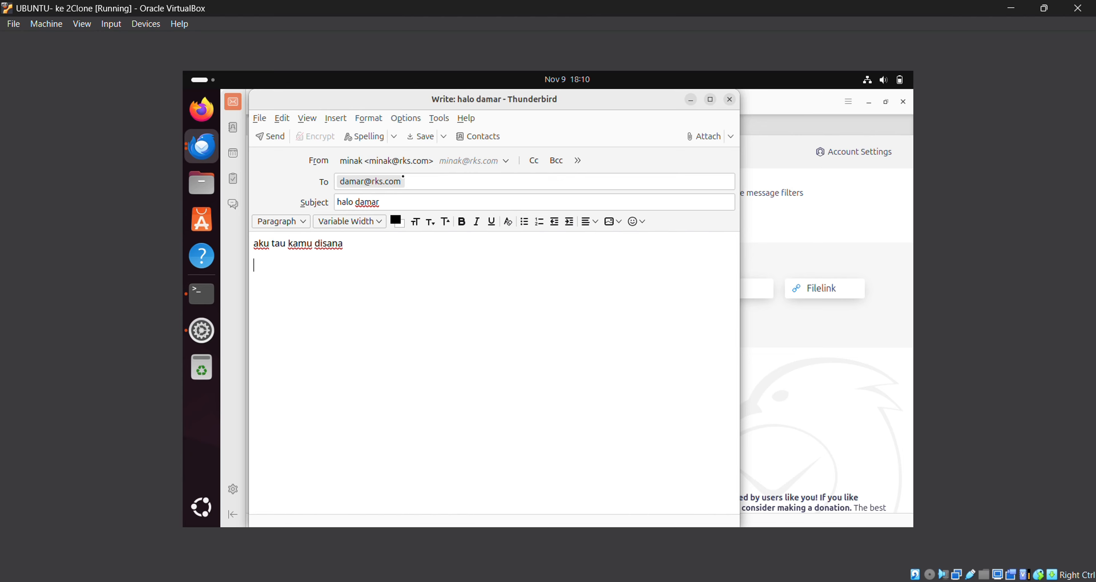
click(262, 141)
click(334, 192)
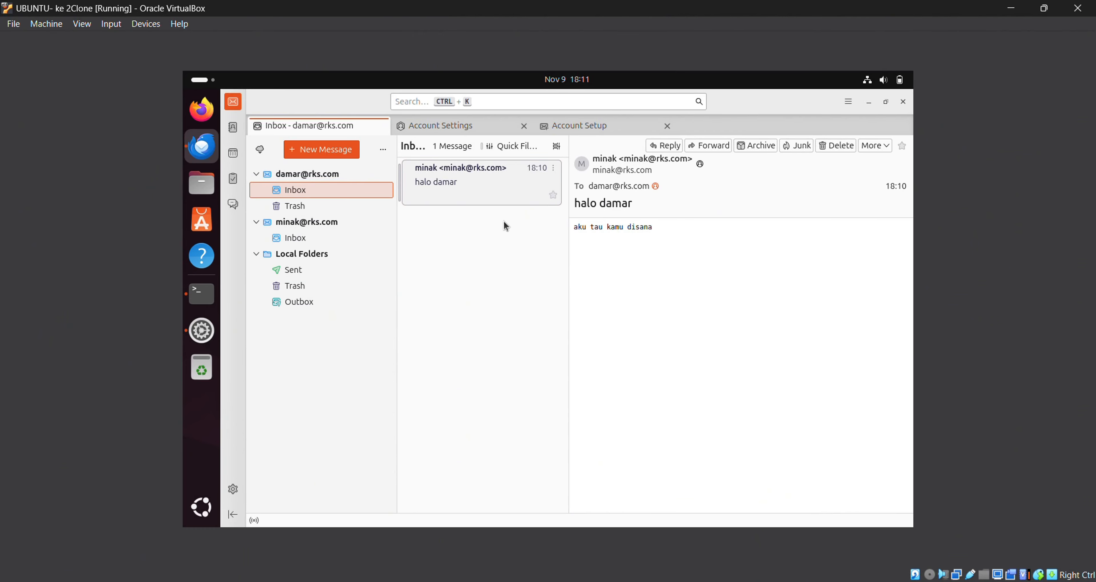
- Send a 'halo' message reading 'aku dari temen kamu di rt sebelah' to the third rks.com account
click(370, 223)
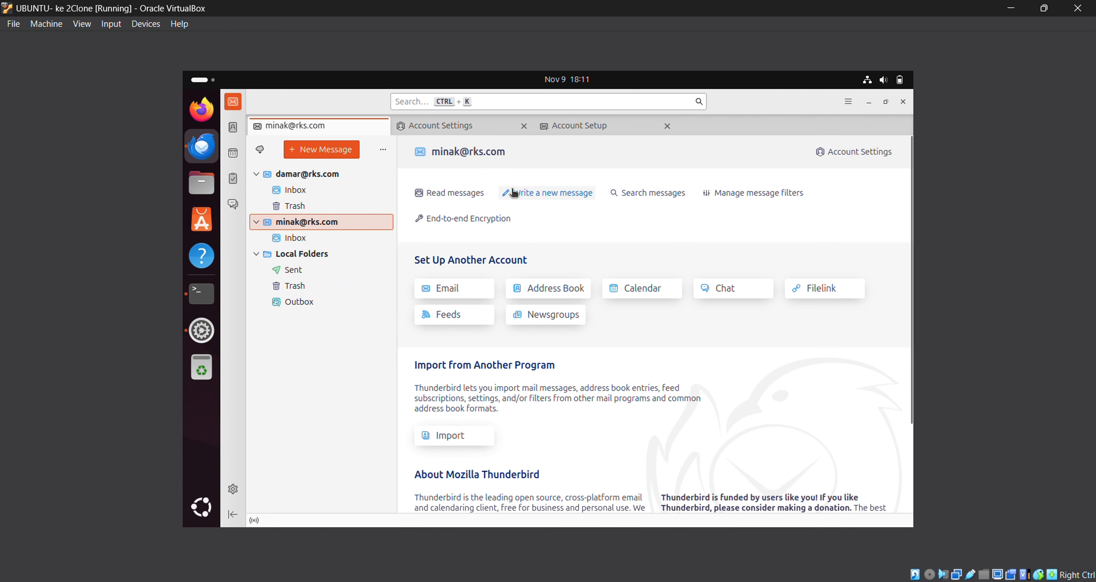
click(535, 197)
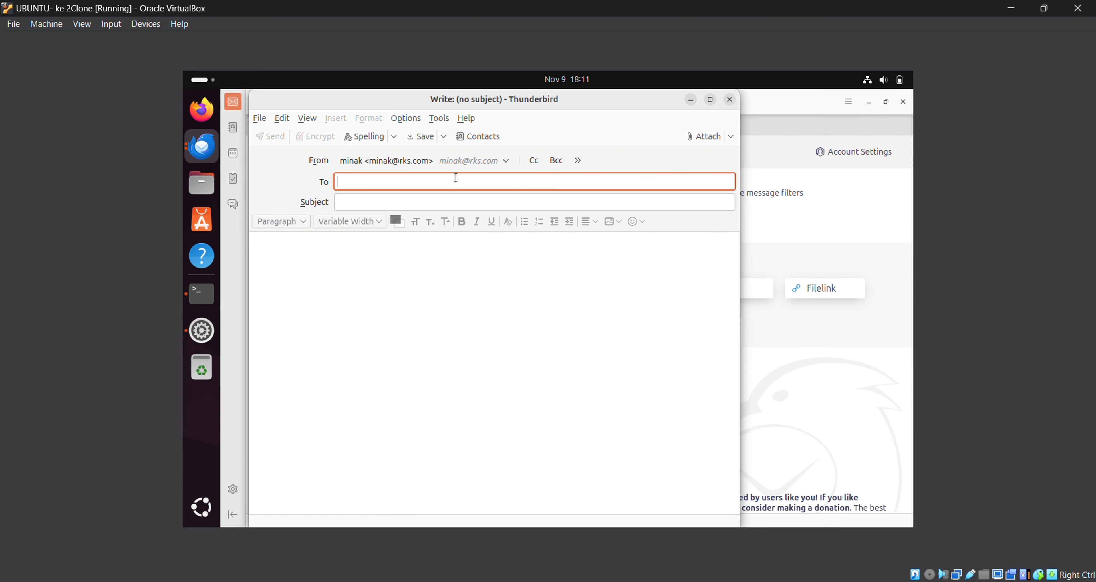
key(Return)
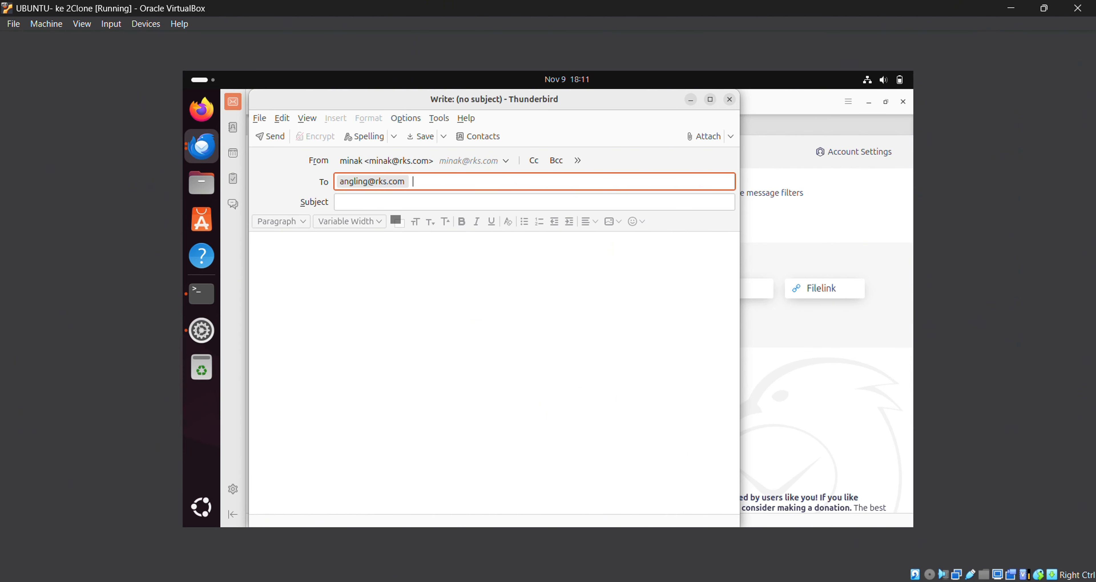
click(431, 201)
text(halo)
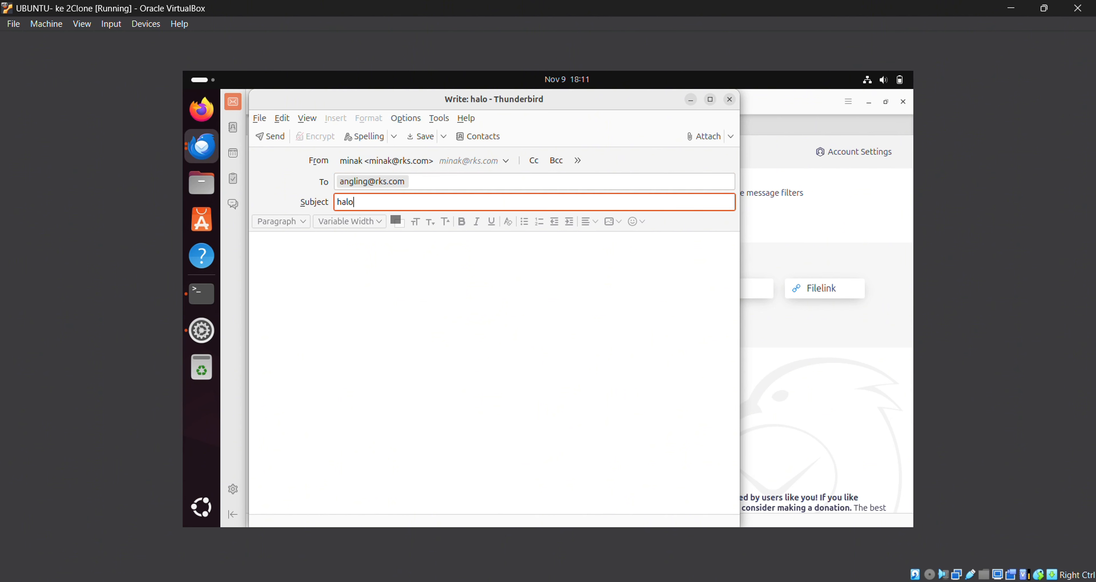
click(377, 296)
text(aku da)
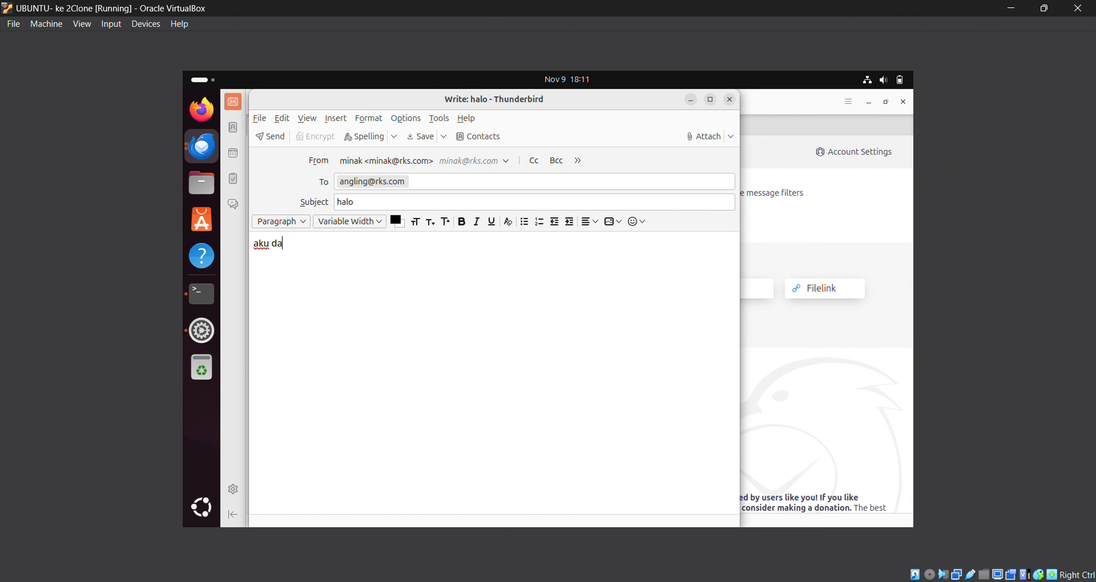
text(ri temen kamu di rt sebelah)
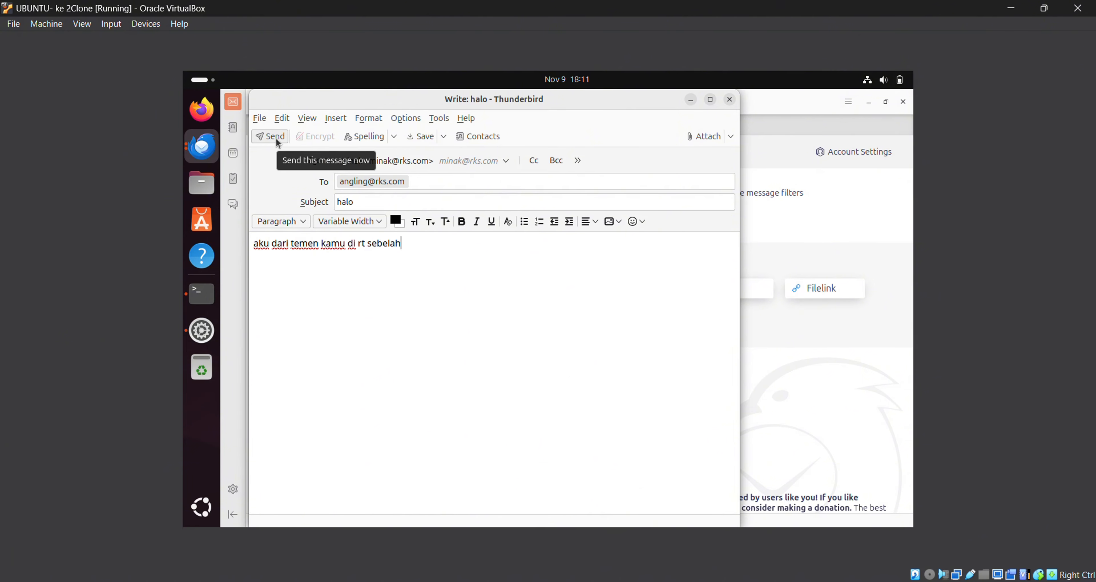
click(277, 140)
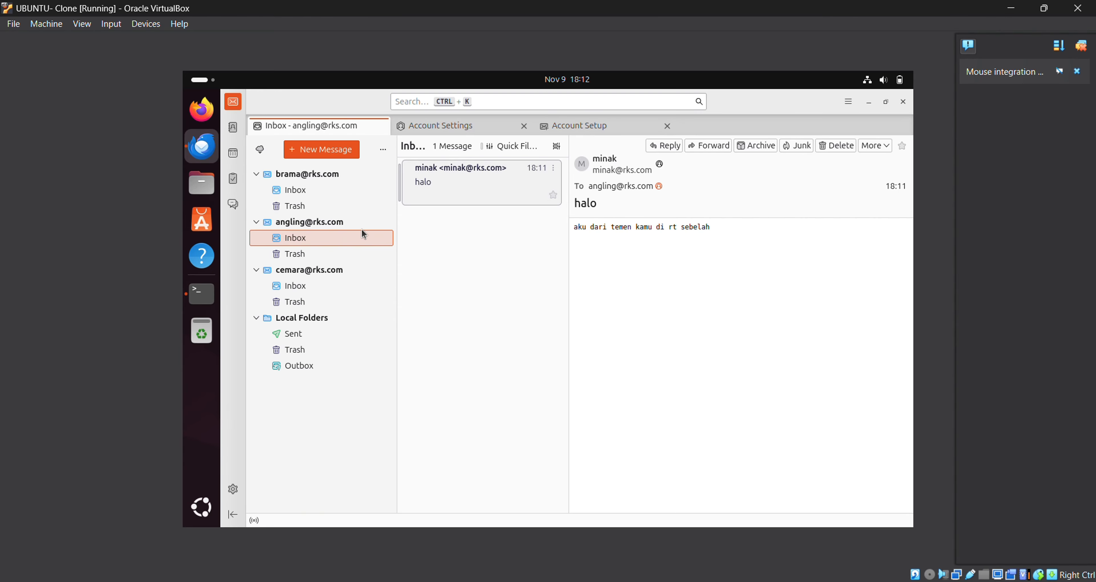
- From the other account, send 'damar damar' with body 'aku pengen kamu beliin aku cendol di'
click(337, 270)
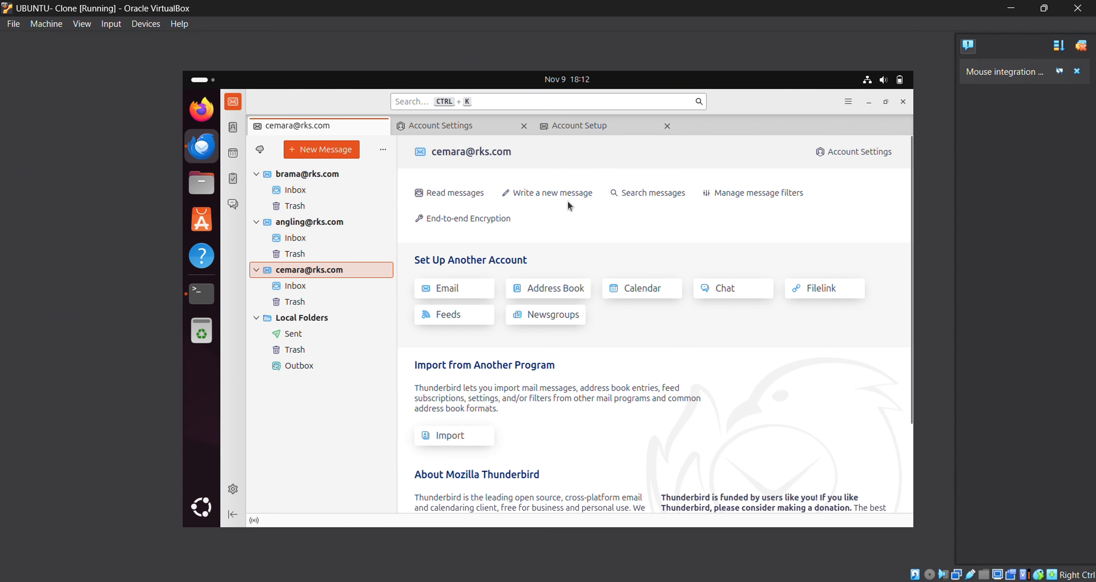
click(553, 193)
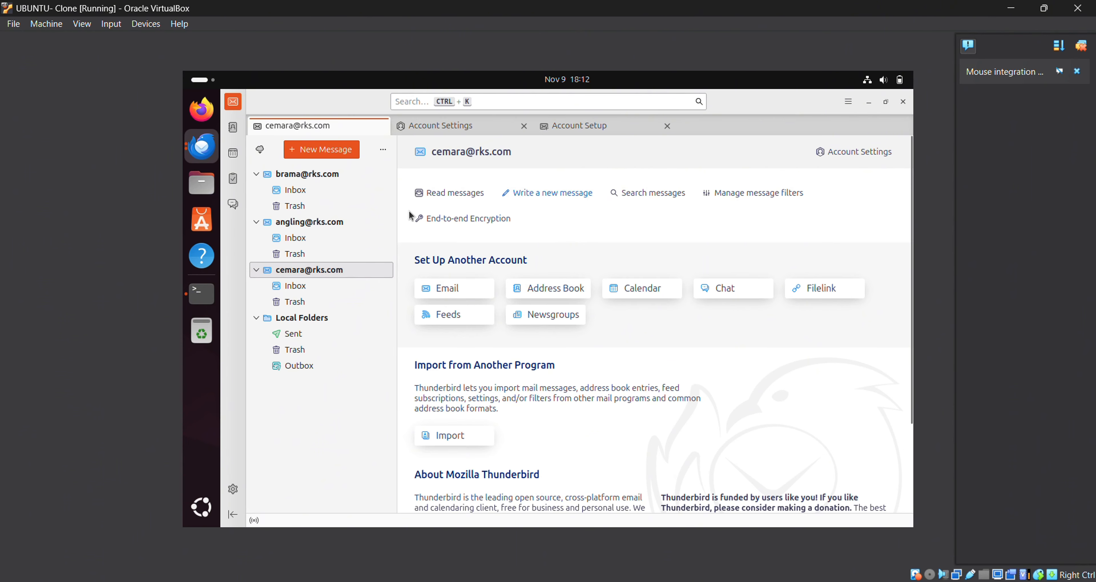
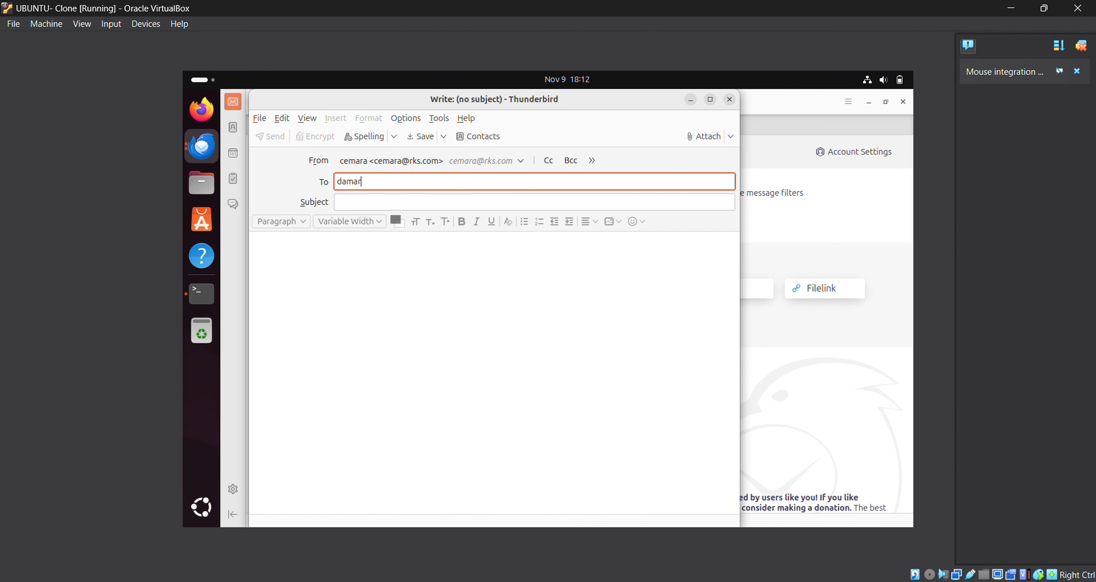
click(485, 200)
text(damar)
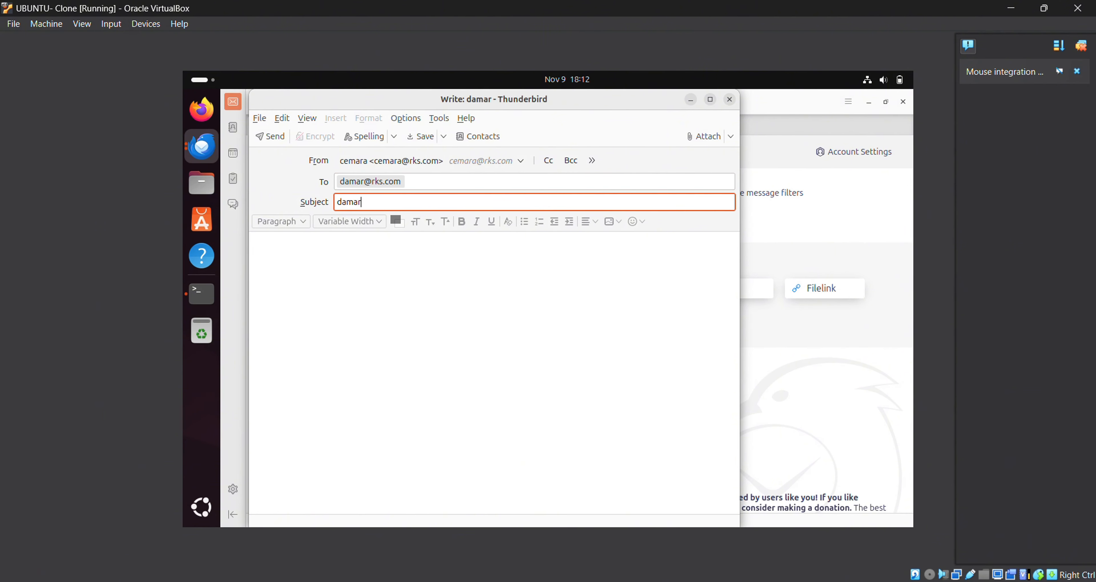
text( damar)
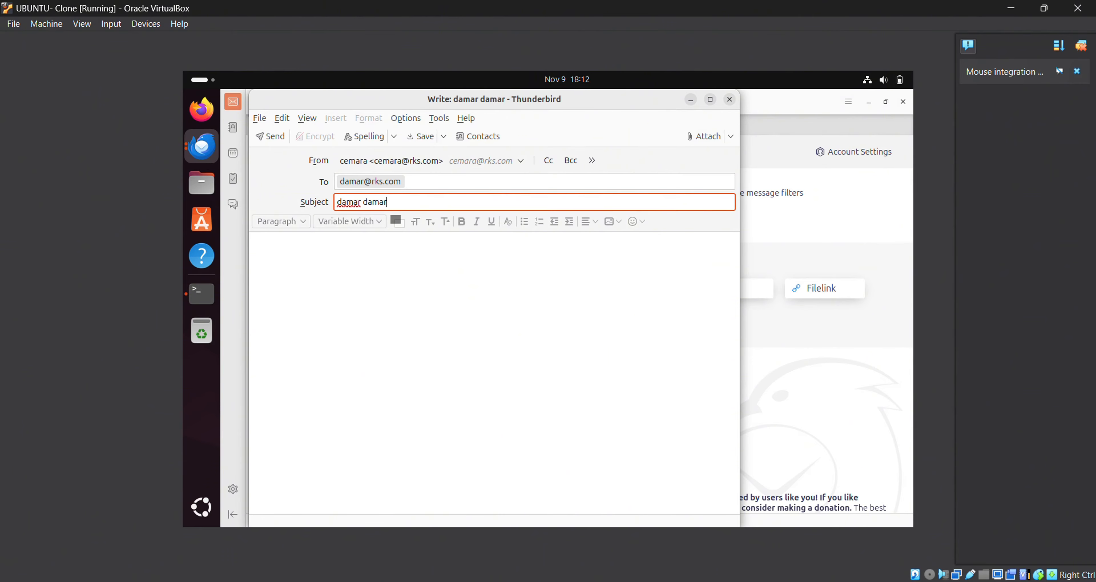
click(502, 266)
text(aku p)
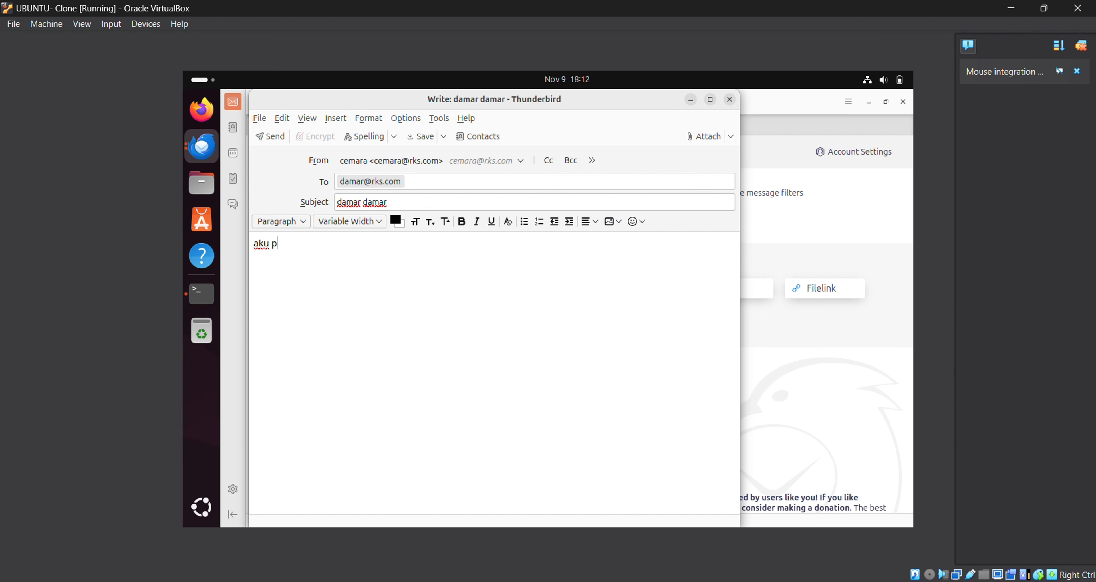
text(engen kamu beliin )
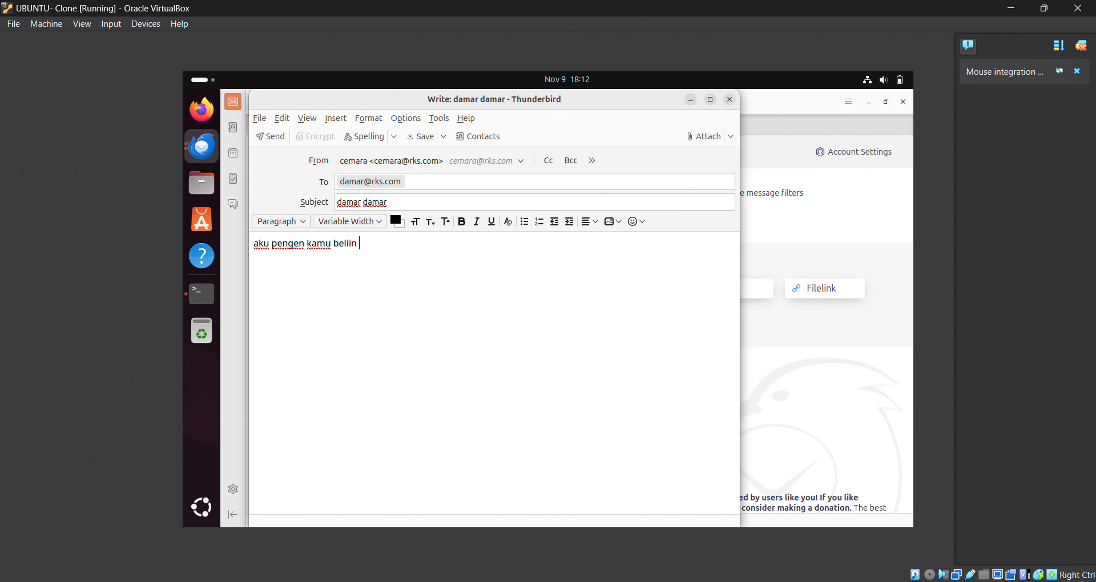
text(aku cendol di)
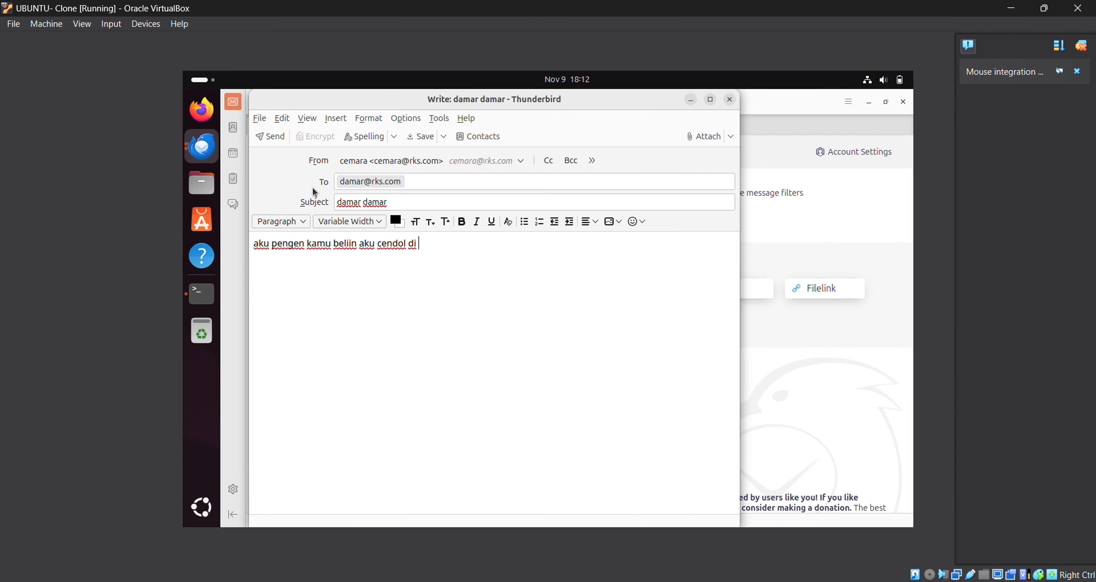
click(270, 137)
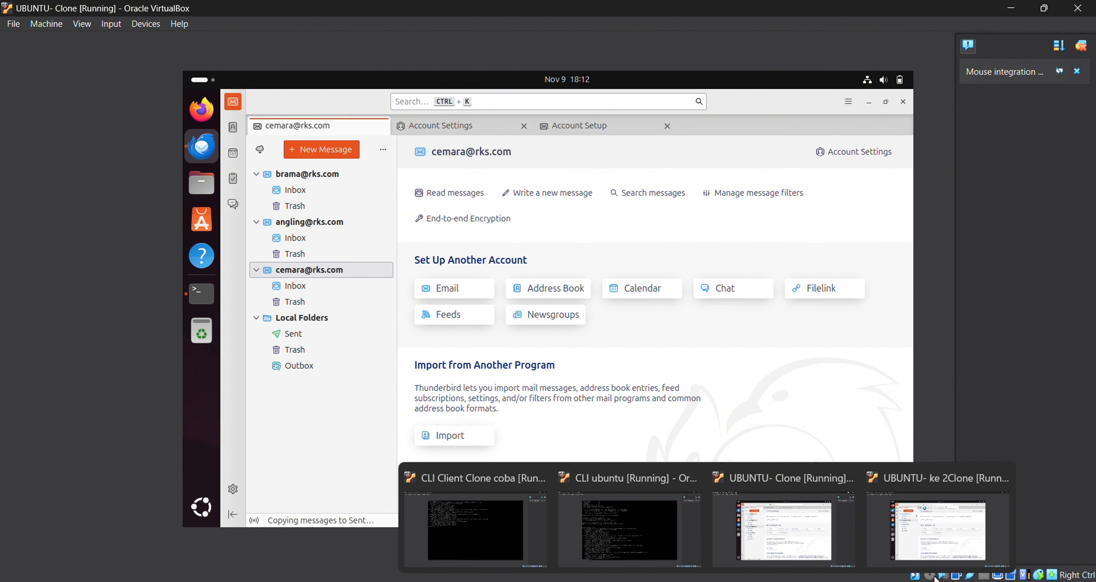
- On the first machine, open the recipient's Inbox and read the new 'damar damar' message
click(932, 557)
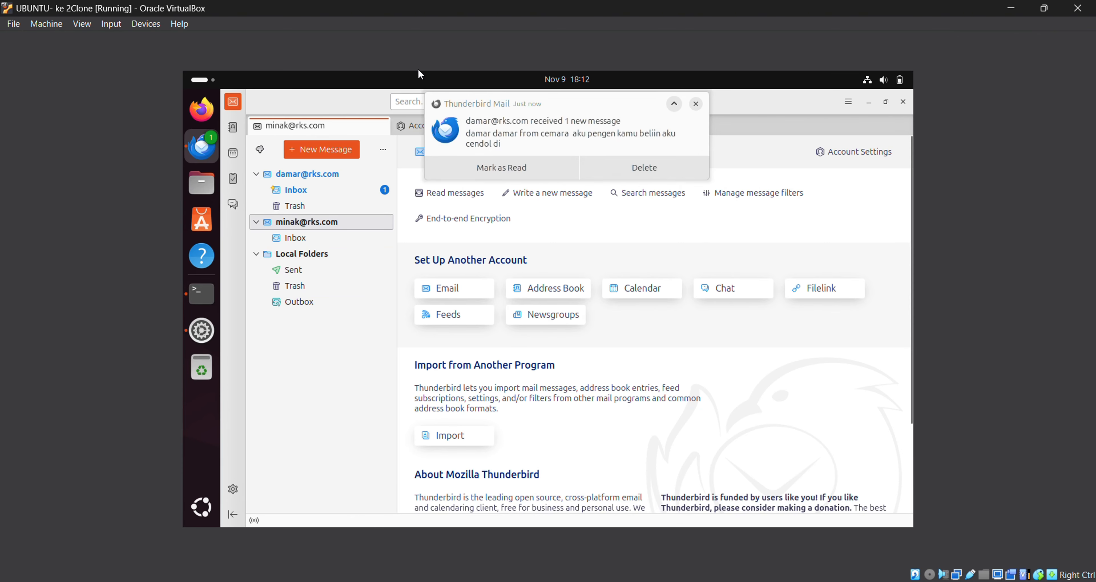
click(359, 191)
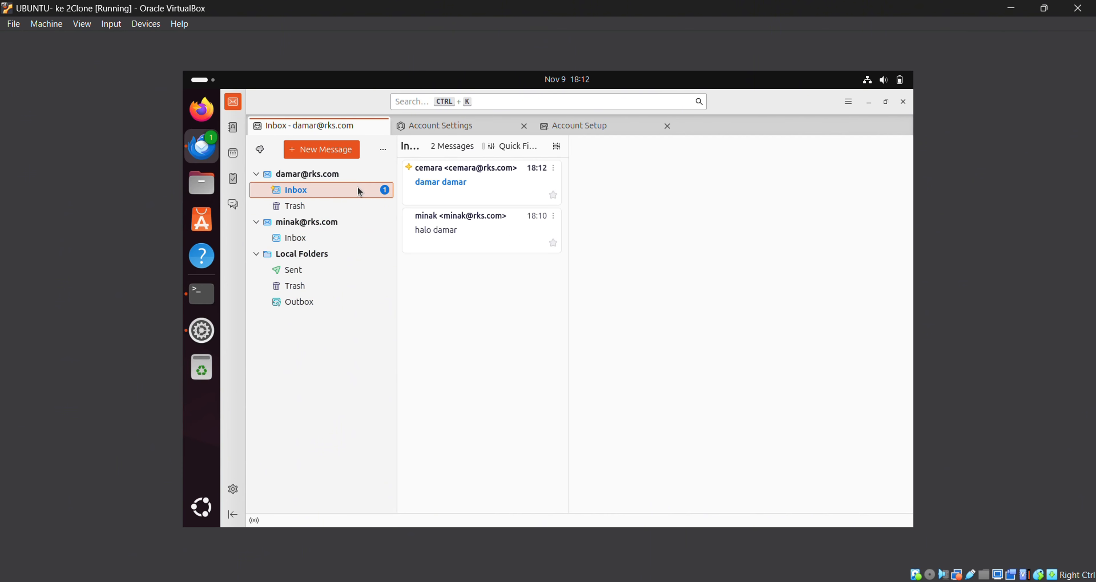
click(451, 177)
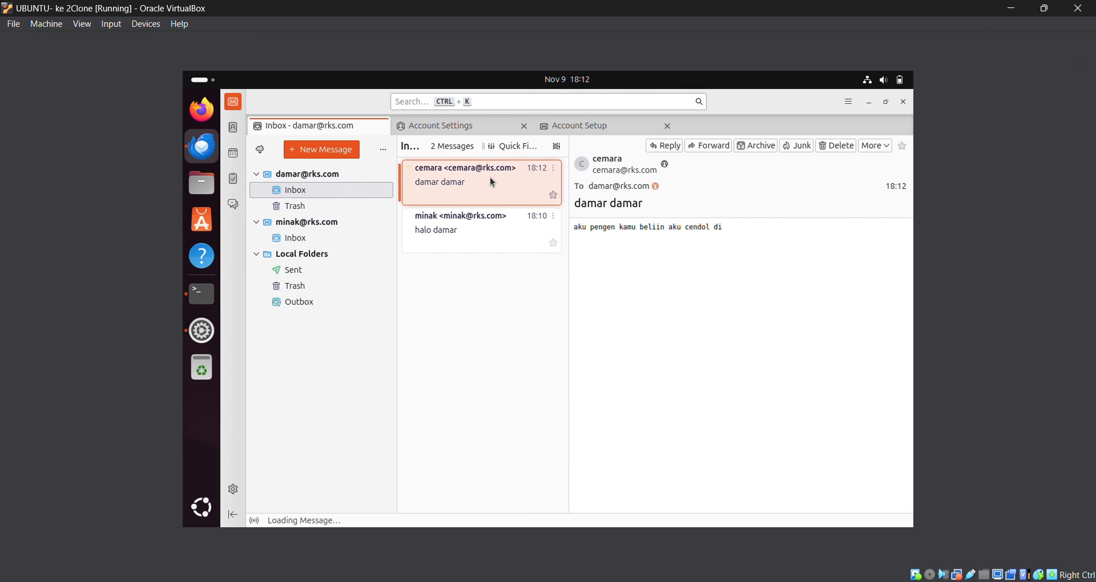